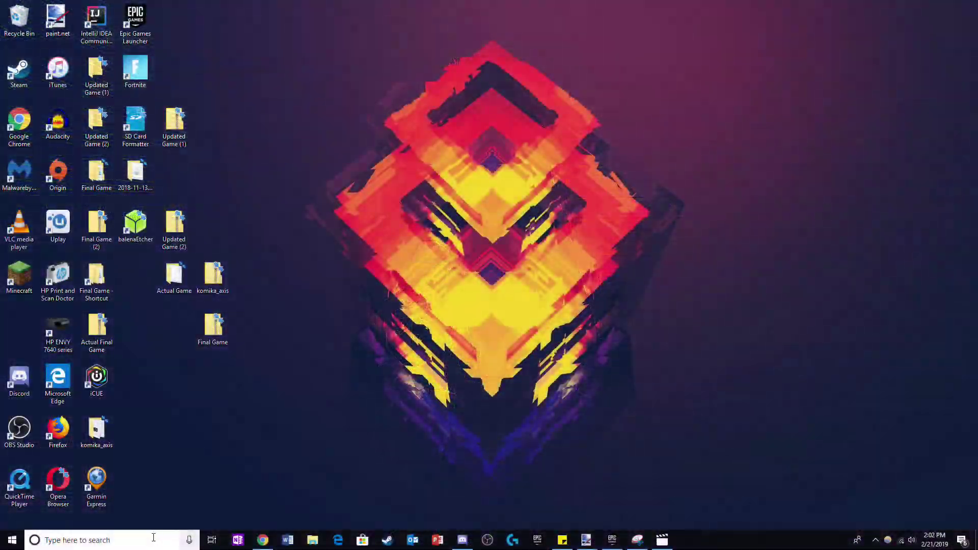
Open the ReLive settings in AMD Radeon Settings and enable microphone recording
left_click(155, 540)
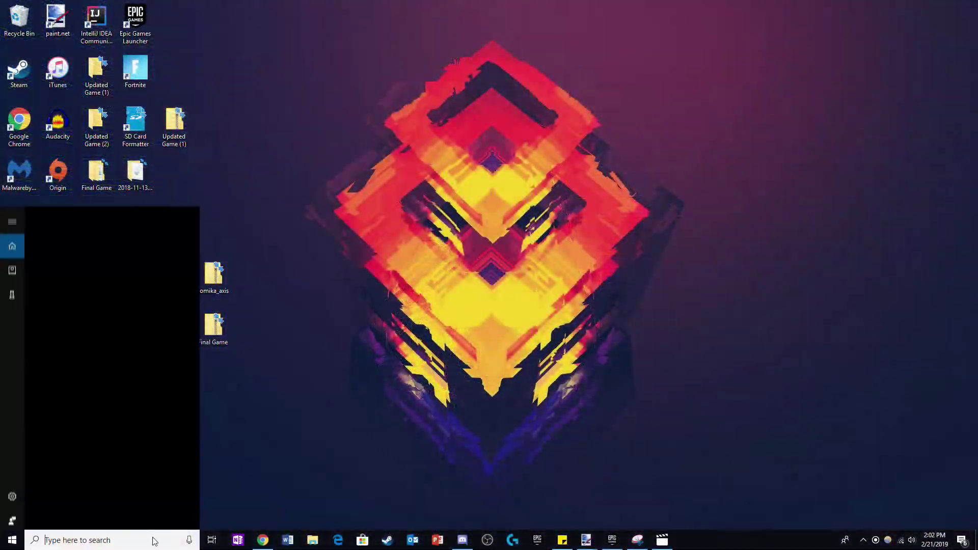
type("amd")
key("Return")
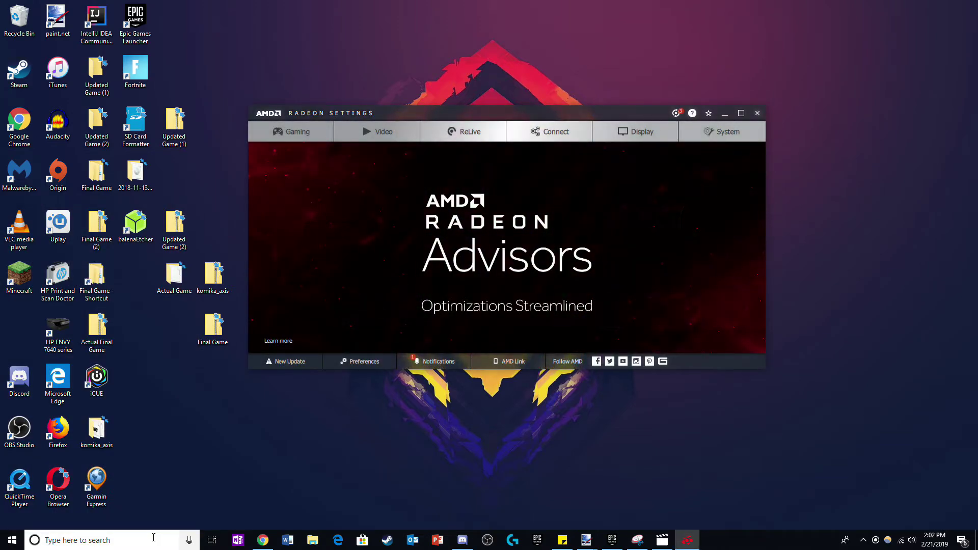
left_click(485, 134)
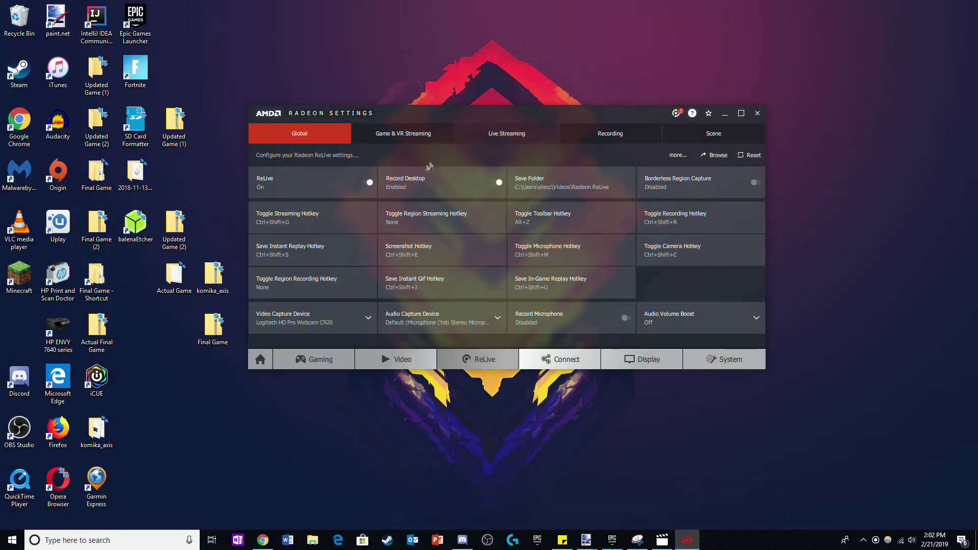
left_click(615, 319)
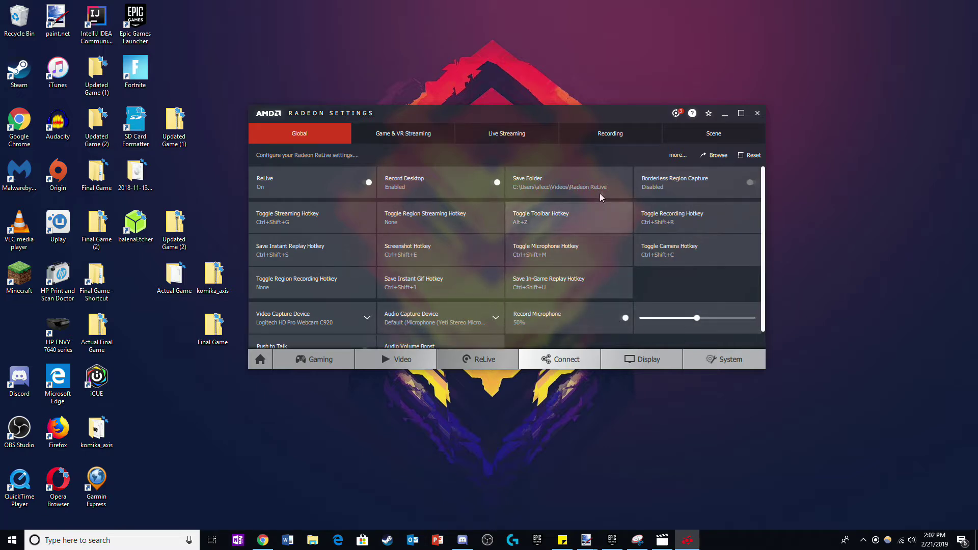
In the ReLive scene settings, enable showing the camera and the custom overlay
left_click(693, 132)
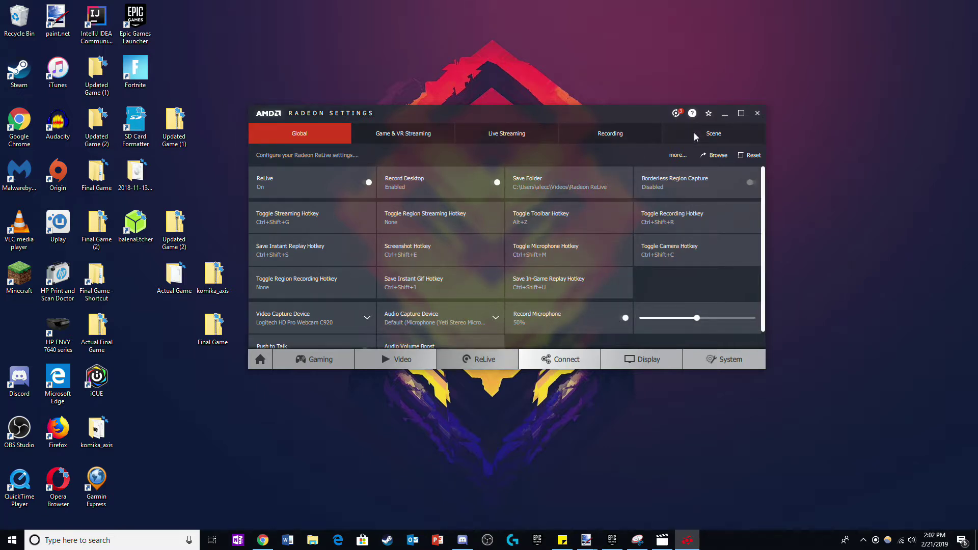
left_click(609, 224)
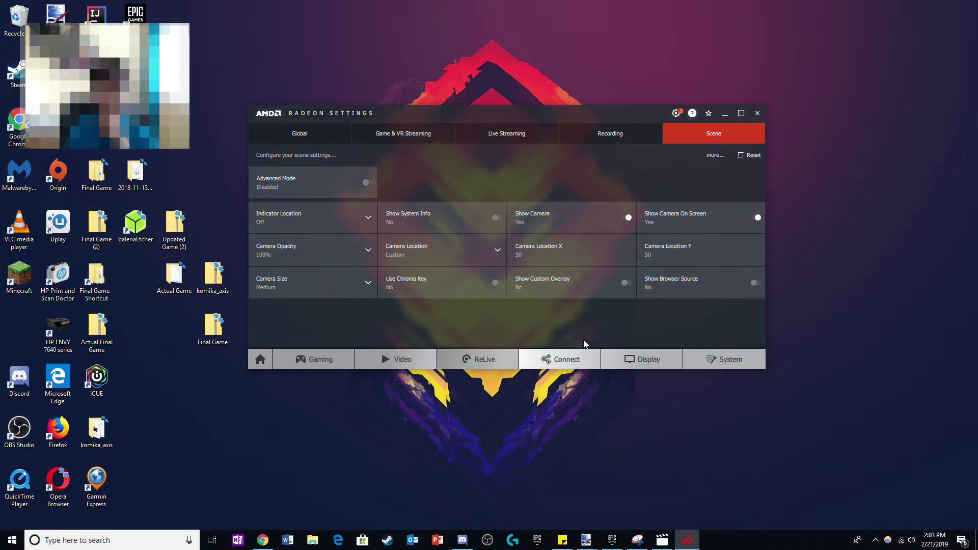
left_click(605, 294)
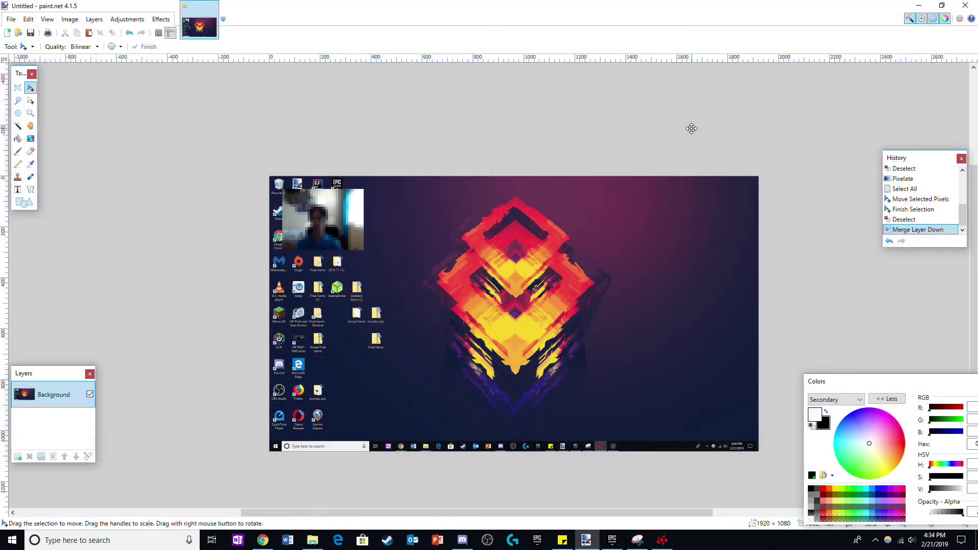
In paint.net, draw a black rounded-rectangle outline about 338 × 258 px around the webcam picture, with brush width 10
left_click(24, 203)
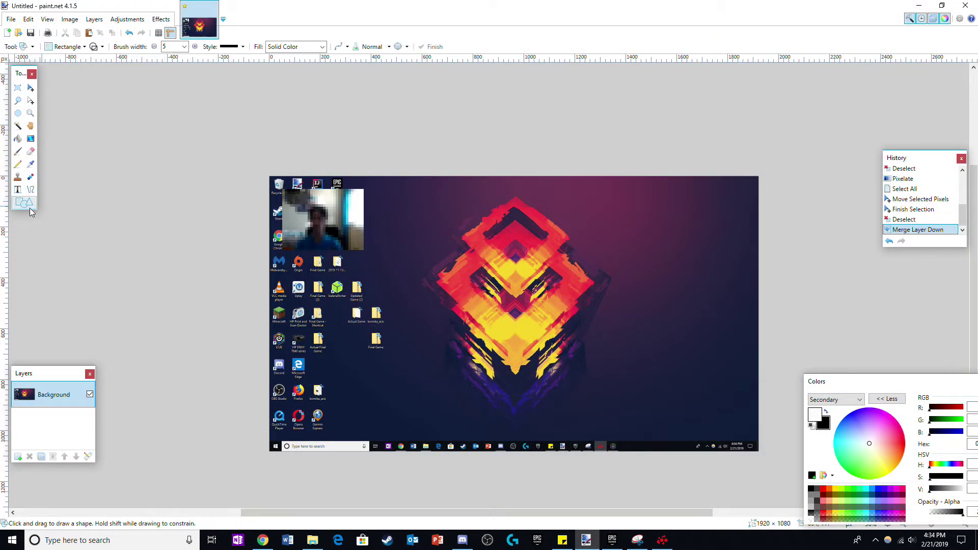
left_click(77, 47)
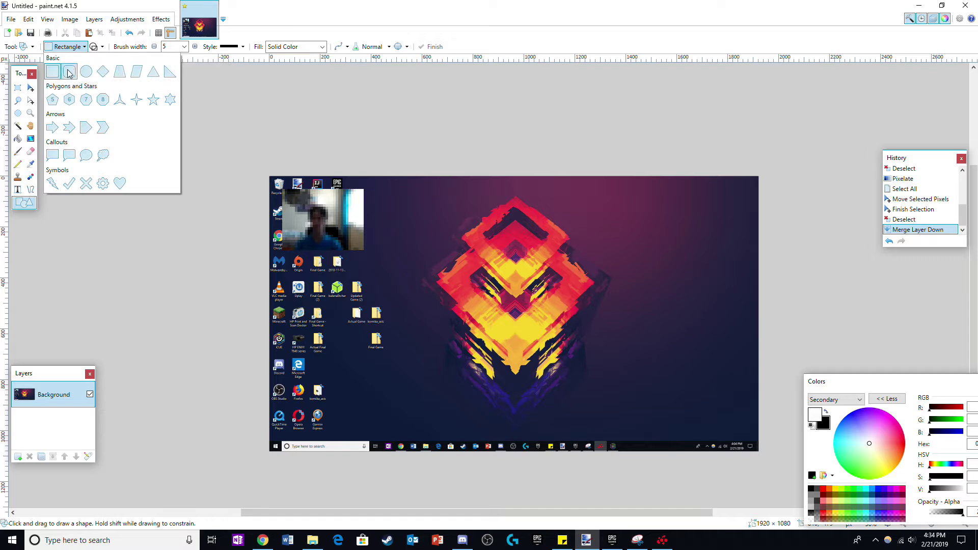
left_click(71, 70)
scroll(280, 187, "up", 4)
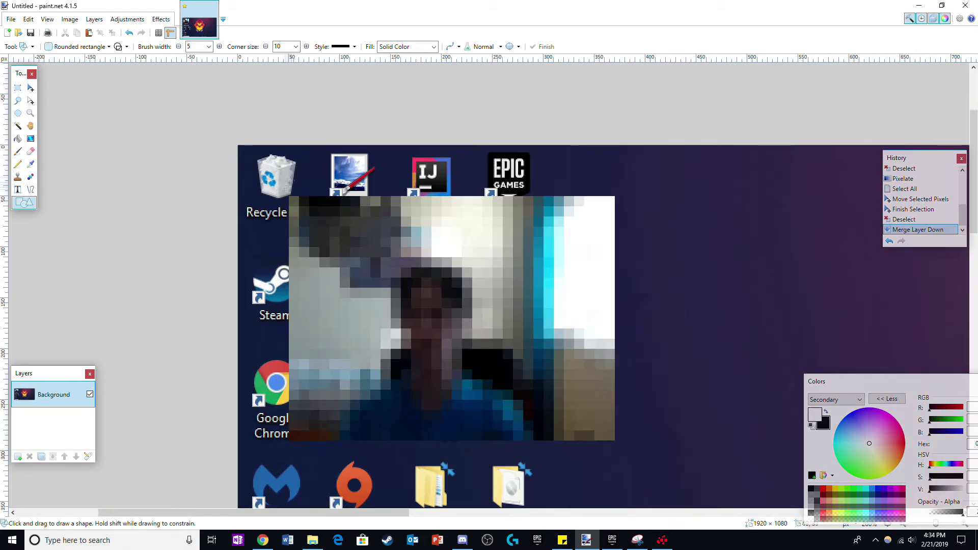
mouse_move(285, 195)
left_mouse_down()
mouse_move(349, 260)
mouse_move(626, 452)
left_mouse_up()
left_click_drag(456, 196, 456, 187)
left_click_drag(628, 321, 624, 321)
left_click(825, 411)
left_click_drag(287, 321, 278, 322)
left_click_drag(451, 450, 450, 449)
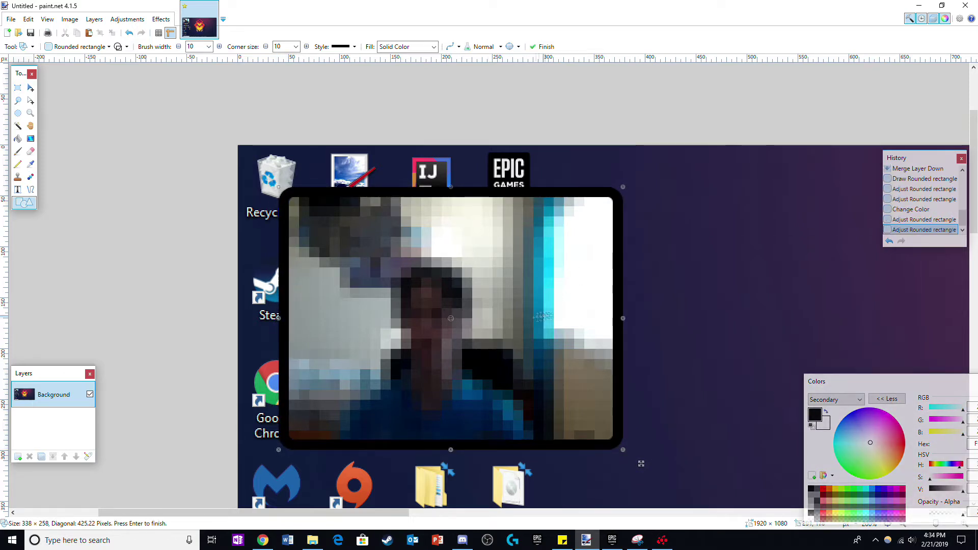
key("Return")
key("Return")
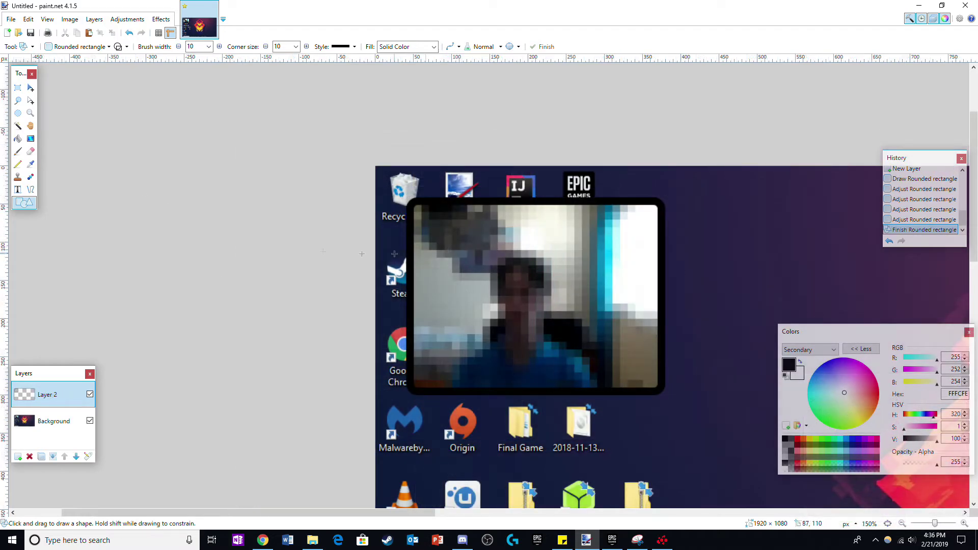
Select an area of about 72 × 72 px over the rounded frame's top-left corner and cut it
left_click(20, 88)
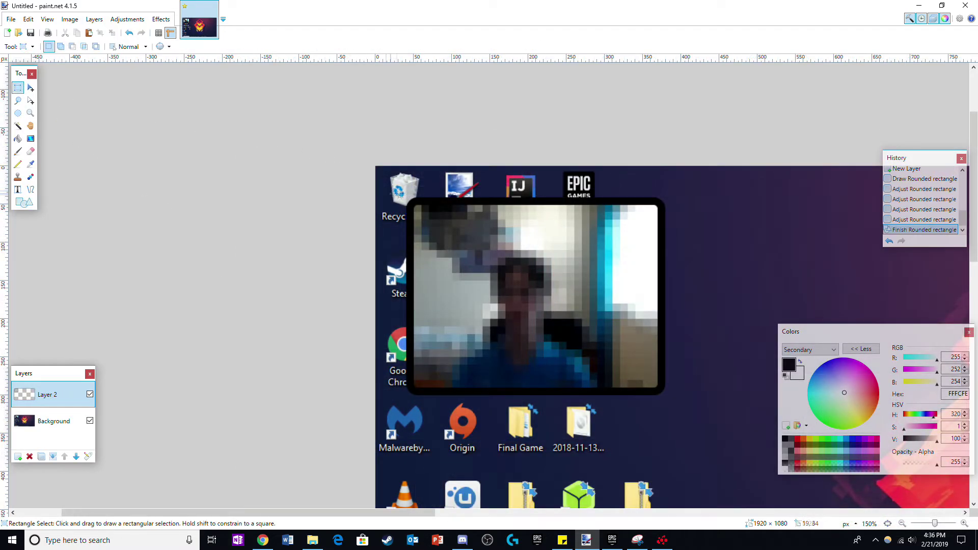
left_click_drag(397, 189, 442, 238)
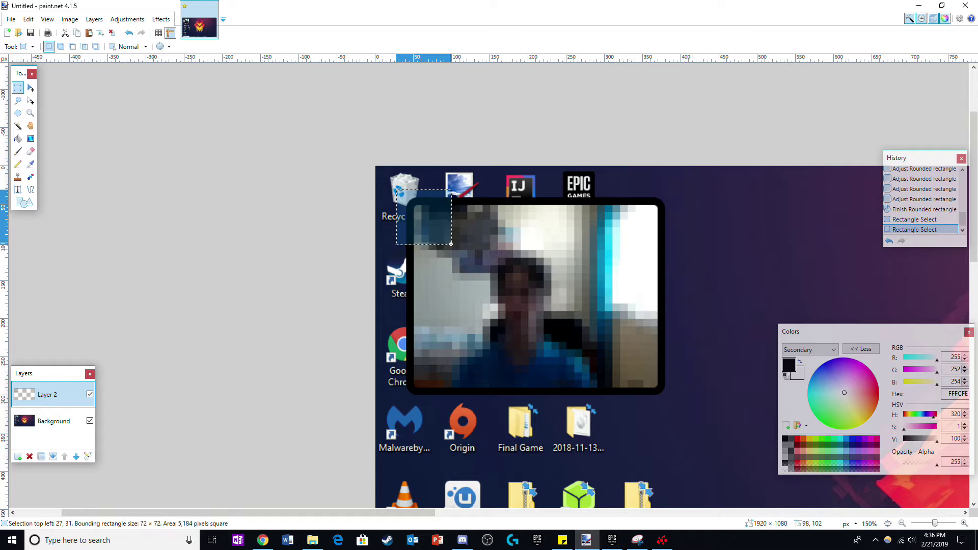
key("ctrl+x")
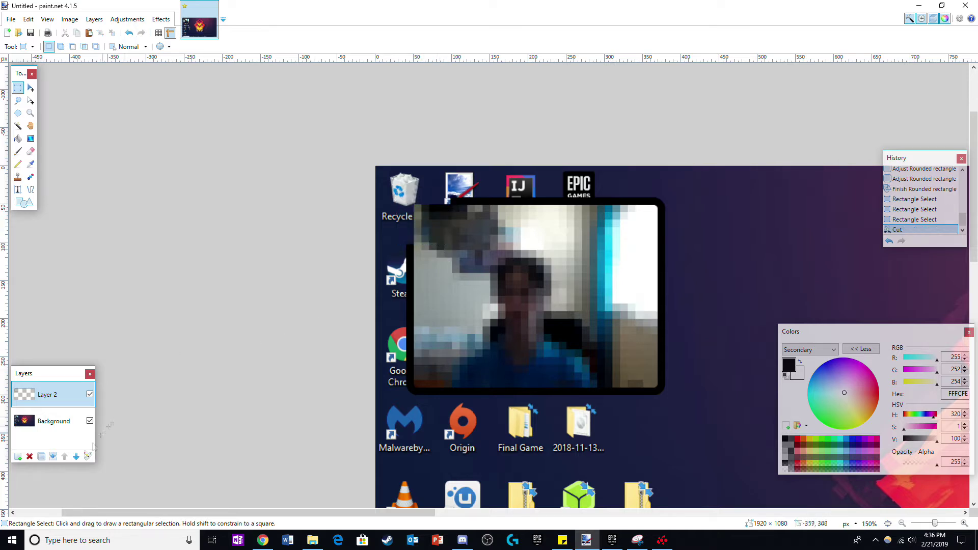
Paste the cut corner piece onto a new layer at the webcam picture's top-left corner and delete the old frame layer
left_click(20, 457)
left_click(36, 422)
left_click(29, 457)
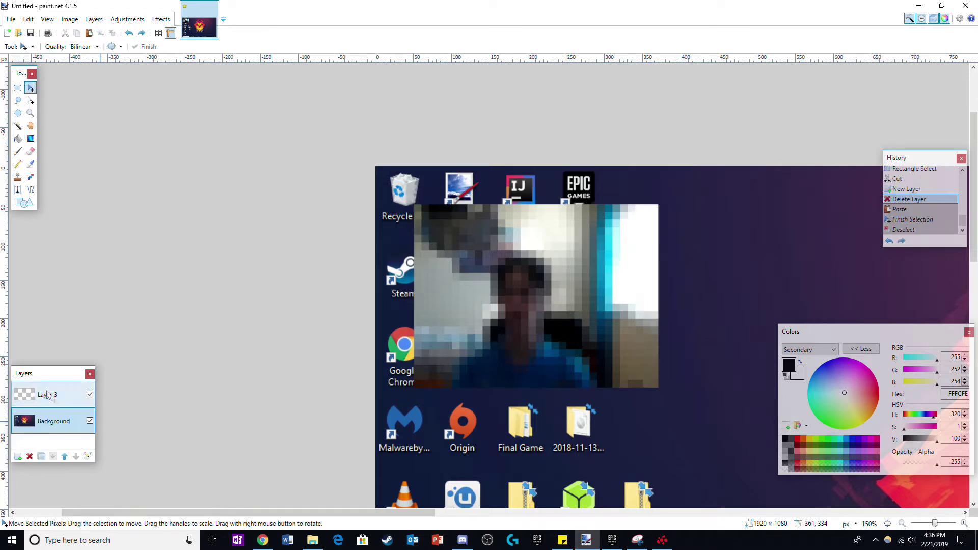
left_click(49, 402)
key("ctrl+v")
key("ctrl+d")
key("ctrl+a")
left_click_drag(420, 205, 420, 205)
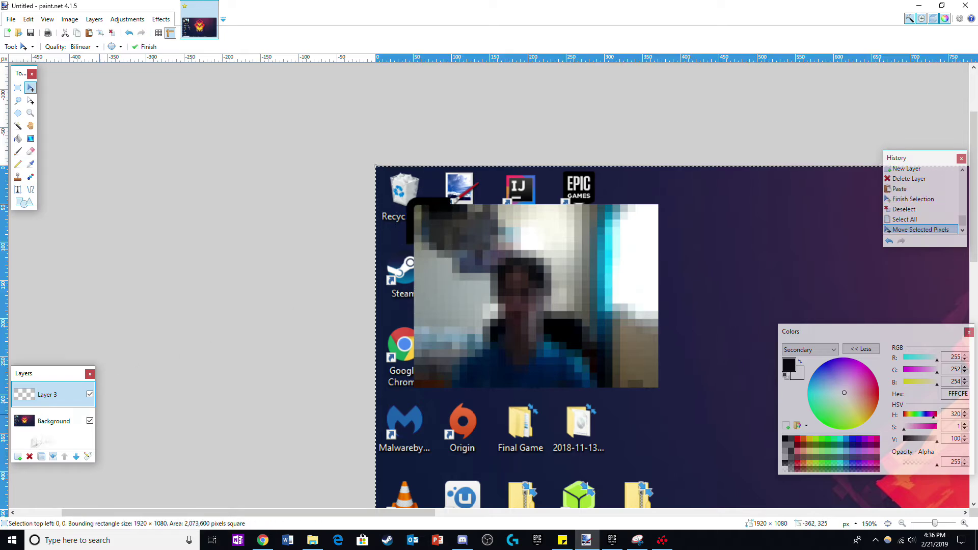
Paste another corner piece on a new layer, flip it horizontally and place it at the webcam picture's top-right corner
left_click(18, 456)
key("ctrl+v")
left_click(94, 20)
left_click(118, 95)
key("ctrl+a")
left_click_drag(861, 225, 336, 236)
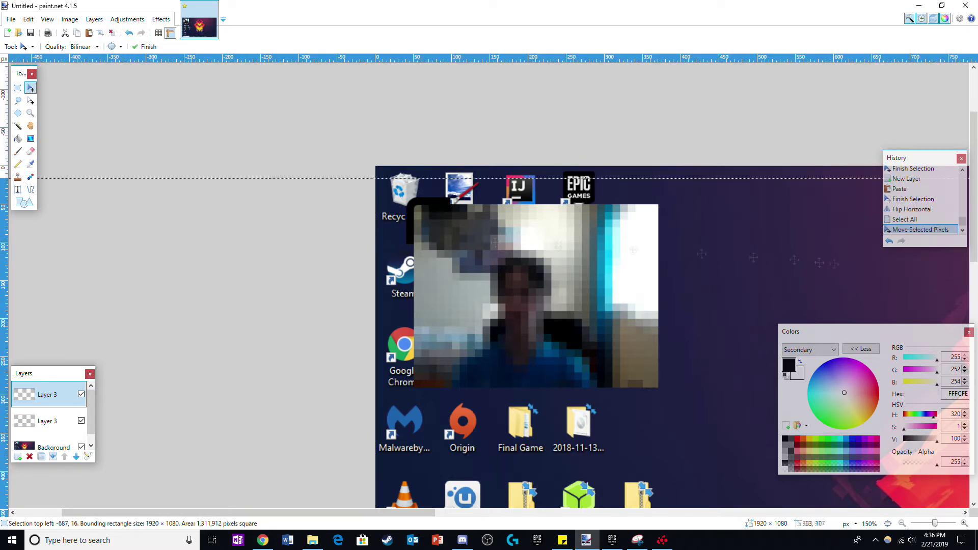
left_click_drag(837, 264, 509, 244)
left_click_drag(702, 260, 412, 265)
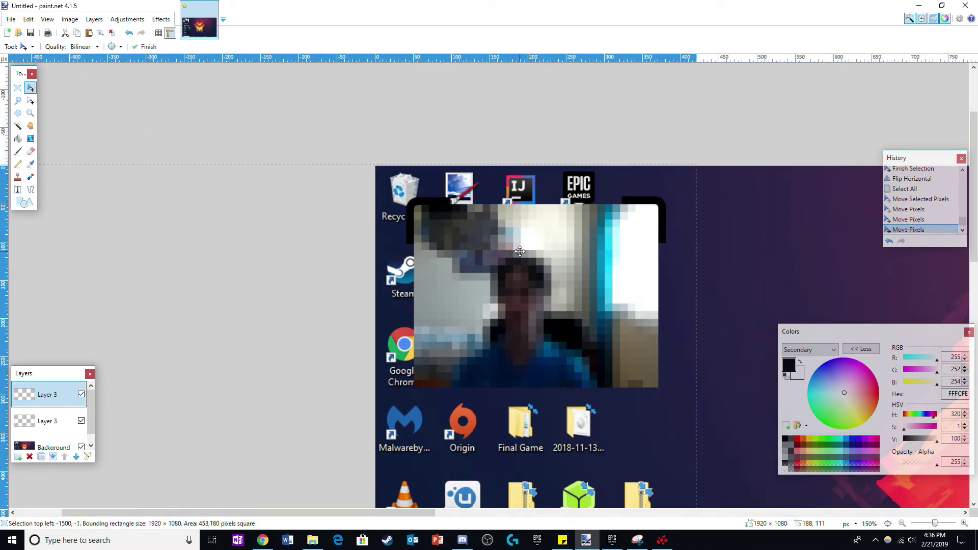
key("ctrl+d")
Paste a corner piece on a new layer, flip it vertically and place it at the webcam picture's bottom-left corner
left_click(19, 457)
key("ctrl+v")
left_click(94, 19)
left_click(115, 108)
key("ctrl+a")
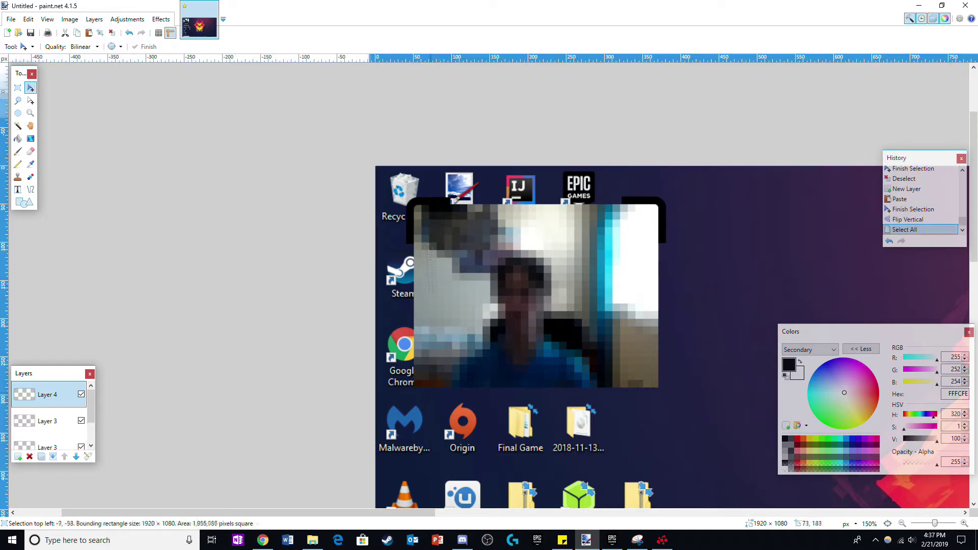
left_click_drag(509, 484, 488, 174)
left_click_drag(501, 489, 514, 281)
key("ctrl+d")
Paste a corner piece on a new layer, flip it vertically and horizontally, and place it at the webcam picture's bottom-right corner
left_click(18, 456)
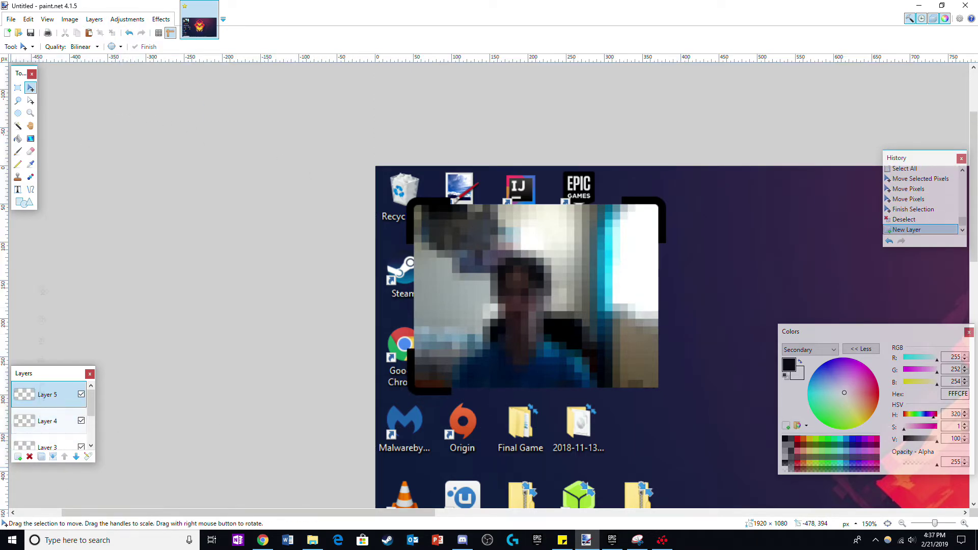
key("ctrl+v")
left_click(95, 20)
left_click(124, 109)
left_click(94, 19)
left_click(122, 97)
key("ctrl+a")
left_click_drag(891, 483, 122, 76)
left_click_drag(739, 438, 362, 281)
key("ctrl+d")
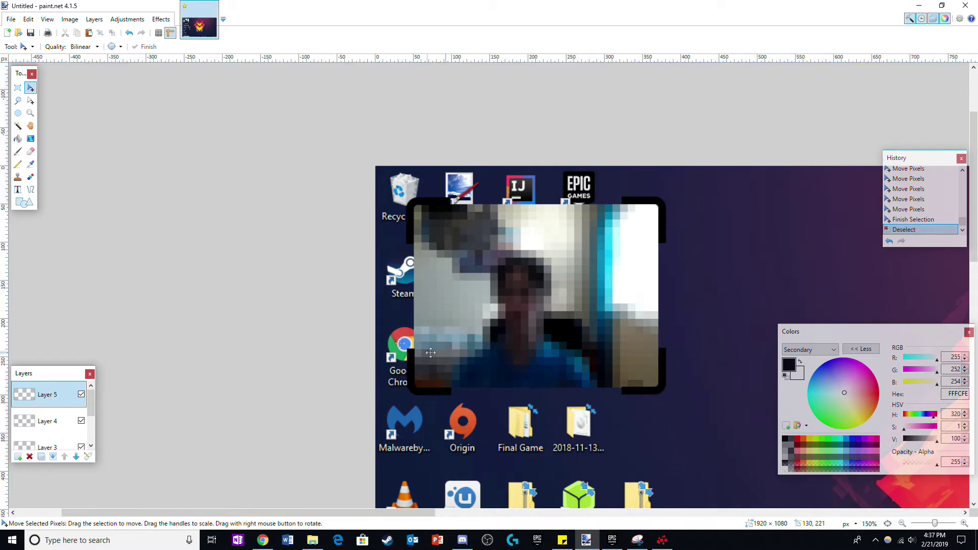
Merge the four corner-piece layers into a single layer
left_click(53, 457)
left_click(53, 457)
left_click(53, 456)
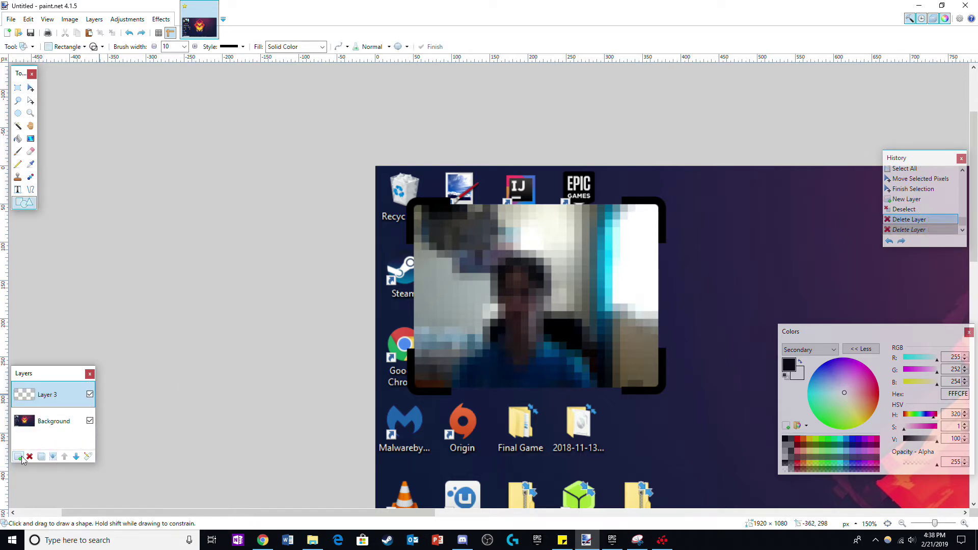
On a new layer, draw a rectangle outline about 329 × 250 px with brush width 5, joining the four corner pieces
left_click(18, 457)
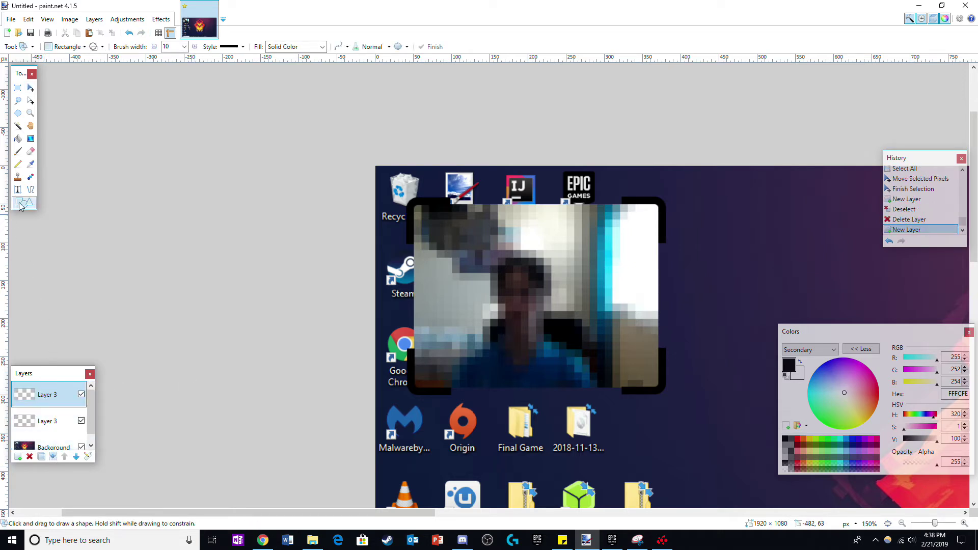
left_click(71, 49)
left_click(56, 71)
left_click_drag(172, 47, 153, 49)
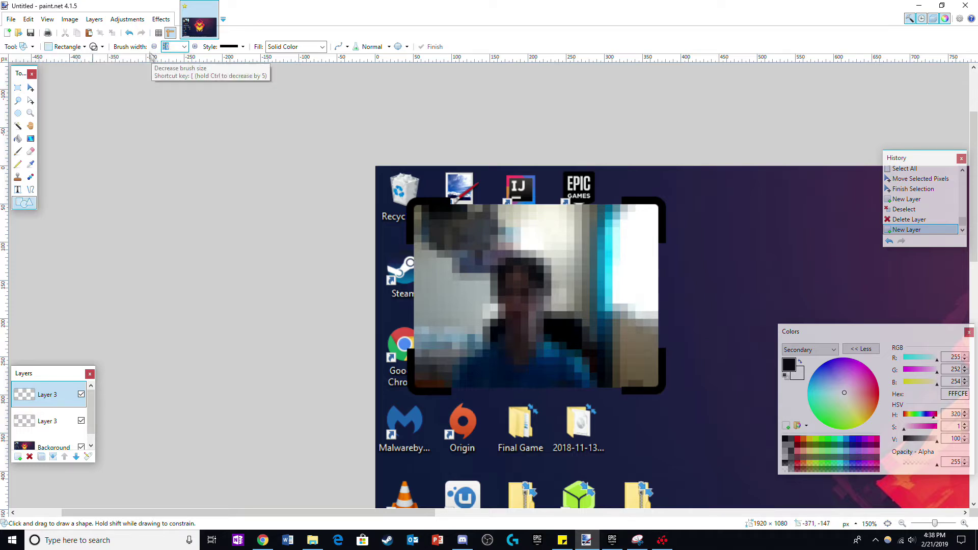
type("5")
mouse_move(413, 203)
left_mouse_down()
mouse_move(520, 376)
mouse_move(662, 393)
left_mouse_up()
left_click_drag(536, 397, 536, 394)
left_click_drag(409, 296, 410, 298)
left_click_drag(536, 202, 537, 203)
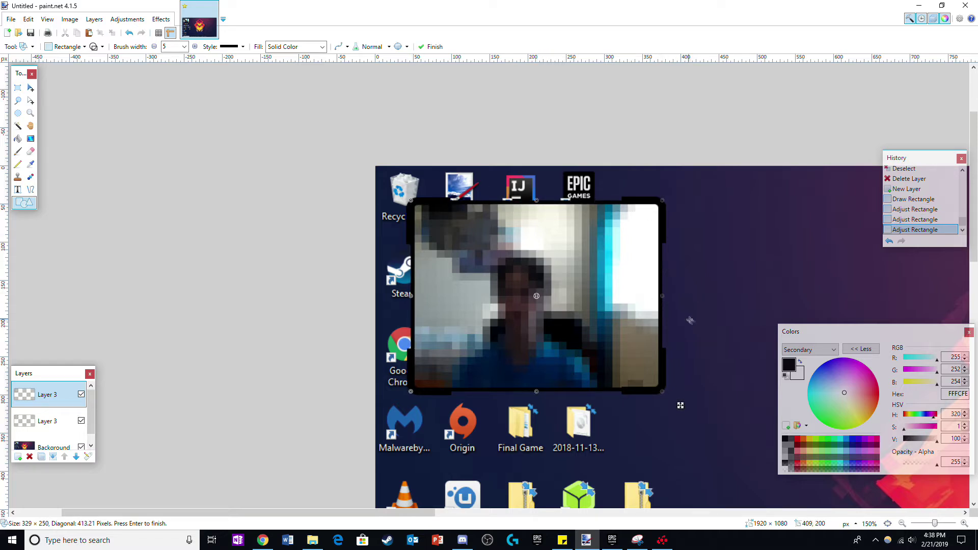
key("Return")
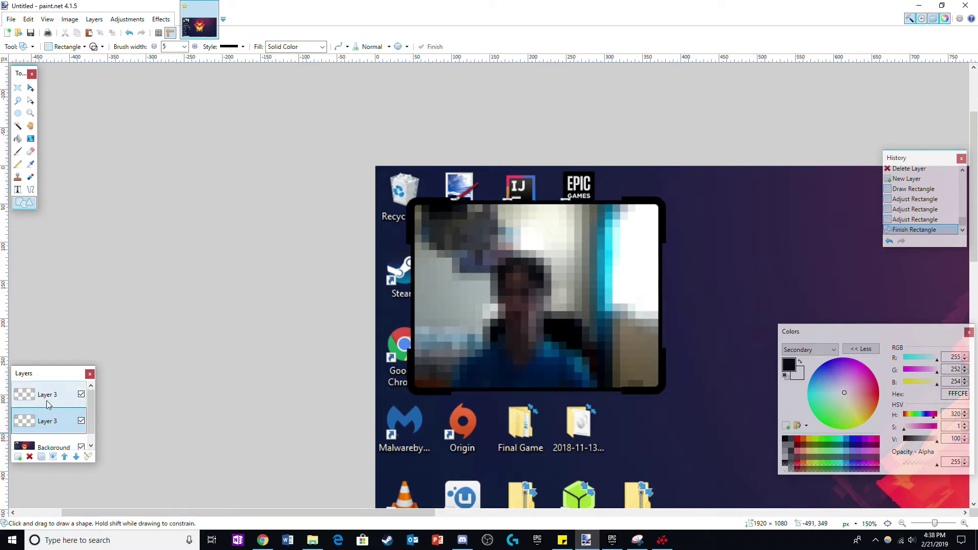
Delete the extra layer and add the text "iPod Pro" on a new layer, centred just below the webcam frame
left_click(29, 456)
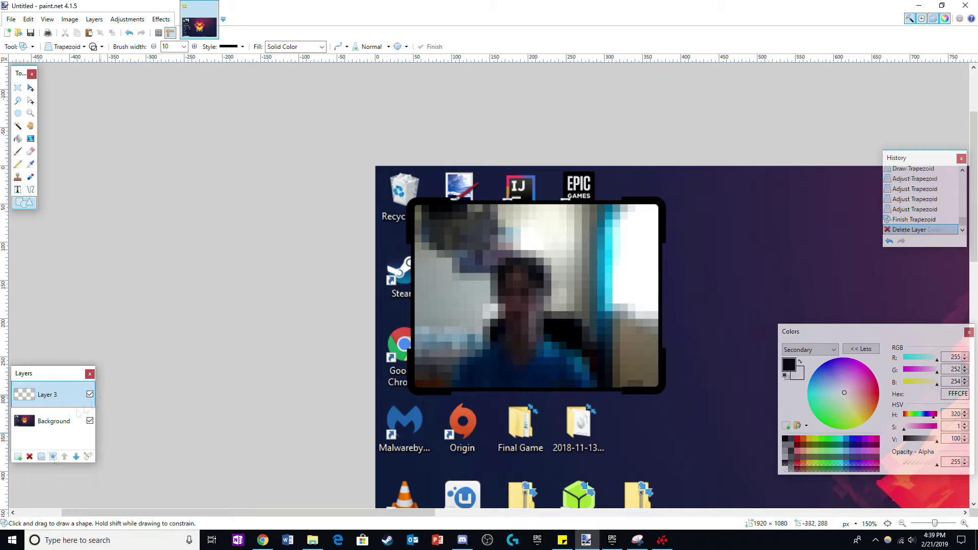
left_click(18, 456)
left_click(17, 189)
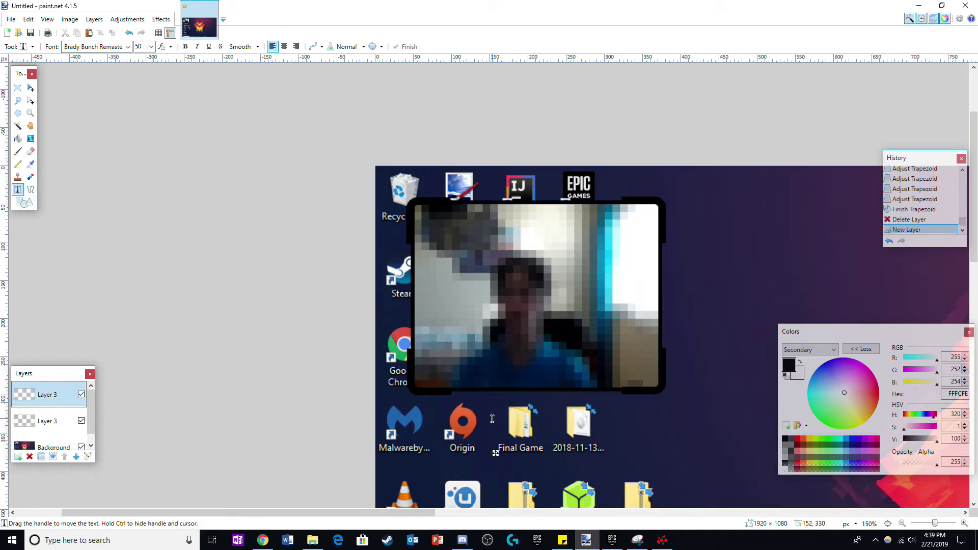
type("iPod Pro")
left_click_drag(640, 453, 609, 442)
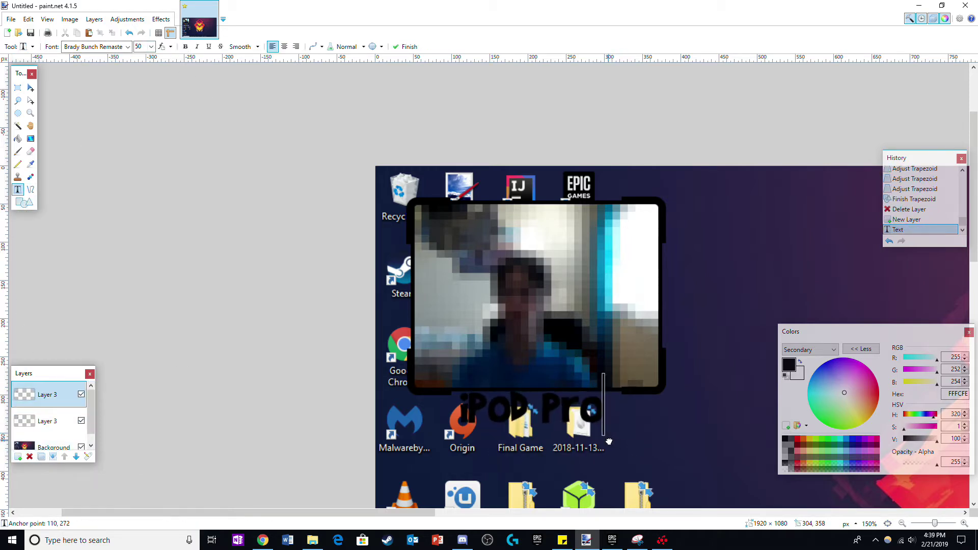
On a new layer, draw an upside-down trapezoid outline about 232 × 466 px hanging from the frame around the text, with brush width 10
key("ctrl+shift+n")
key("o")
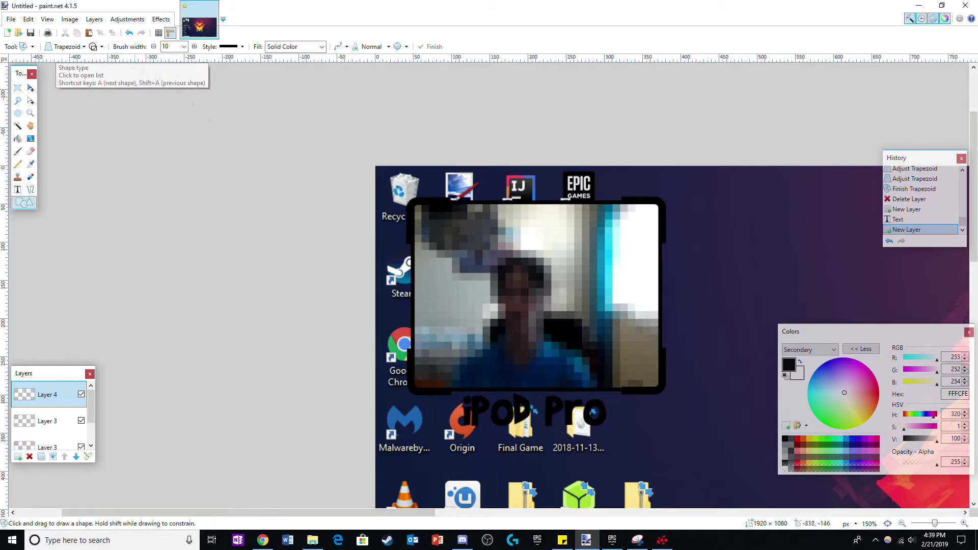
mouse_move(464, 391)
left_mouse_down()
mouse_move(582, 496)
mouse_move(524, 322)
left_mouse_up()
left_click_drag(527, 359, 638, 427)
left_click_drag(536, 461, 535, 276)
scroll(532, 273, "down", 1)
scroll(534, 264, "up", 3)
left_click_drag(597, 226, 586, 224)
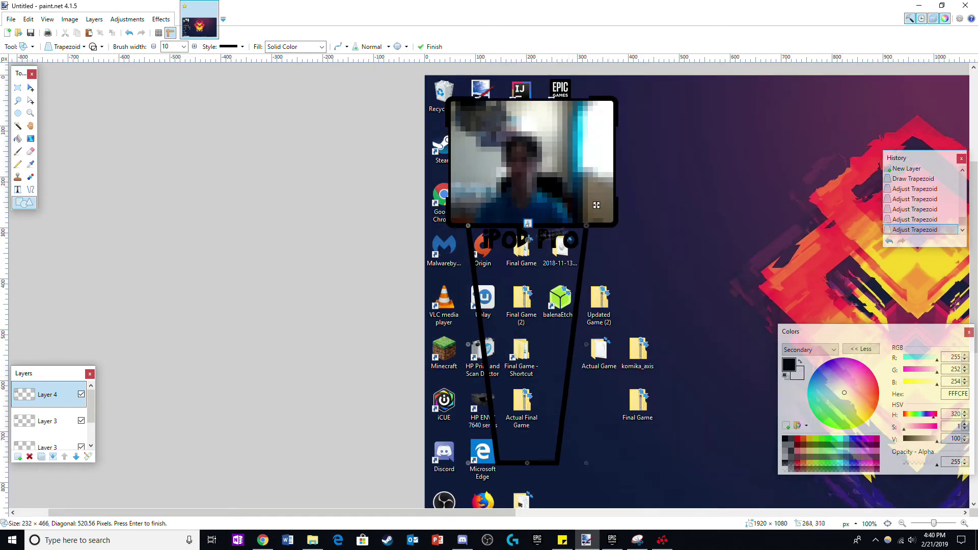
On another new layer, draw a horizontal line beneath the "iPod Pro" text between the trapezoid's sides
key("ctrl+shift+n")
key("o")
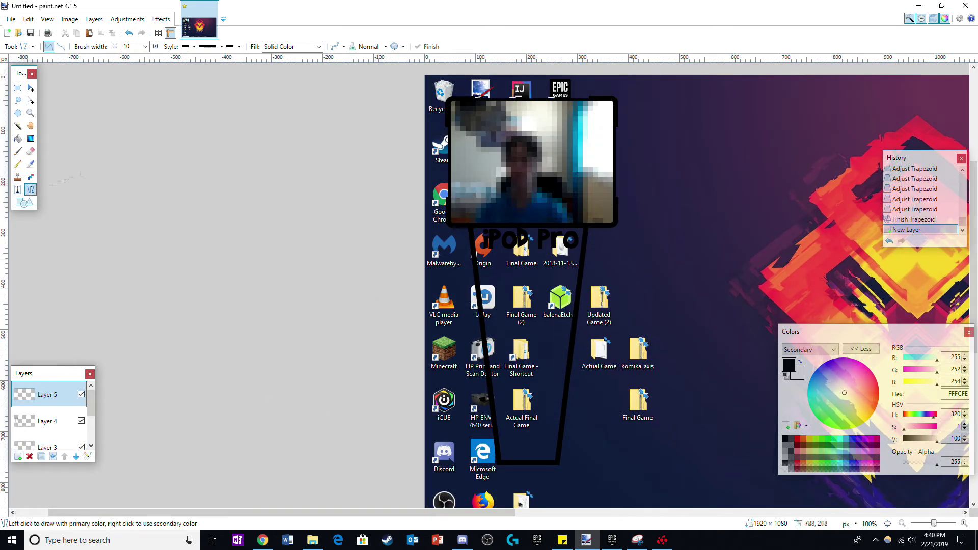
left_click_drag(606, 256, 606, 255)
left_click(647, 381)
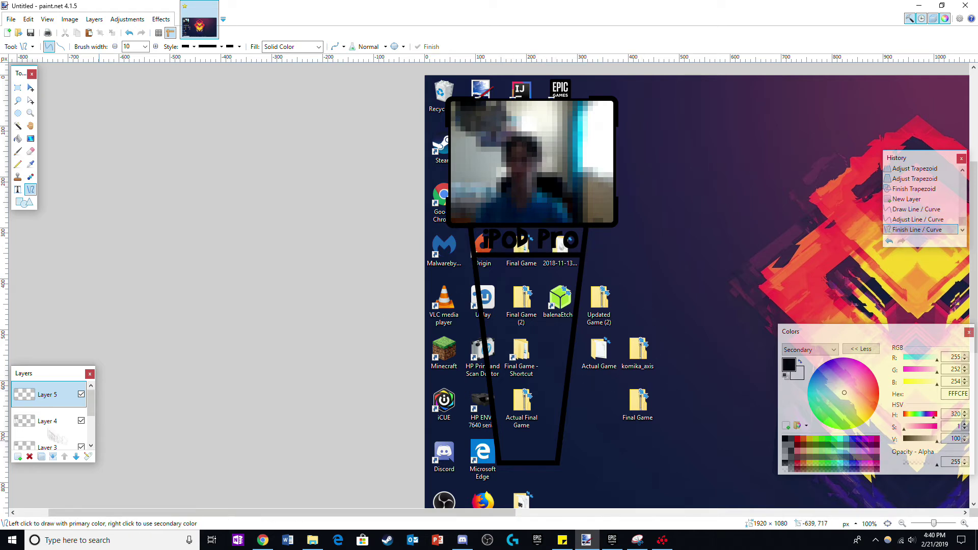
Erase the part of the trapezoid outline below the horizontal line, using the eraser on Layer 4
left_click(48, 420)
left_click(30, 151)
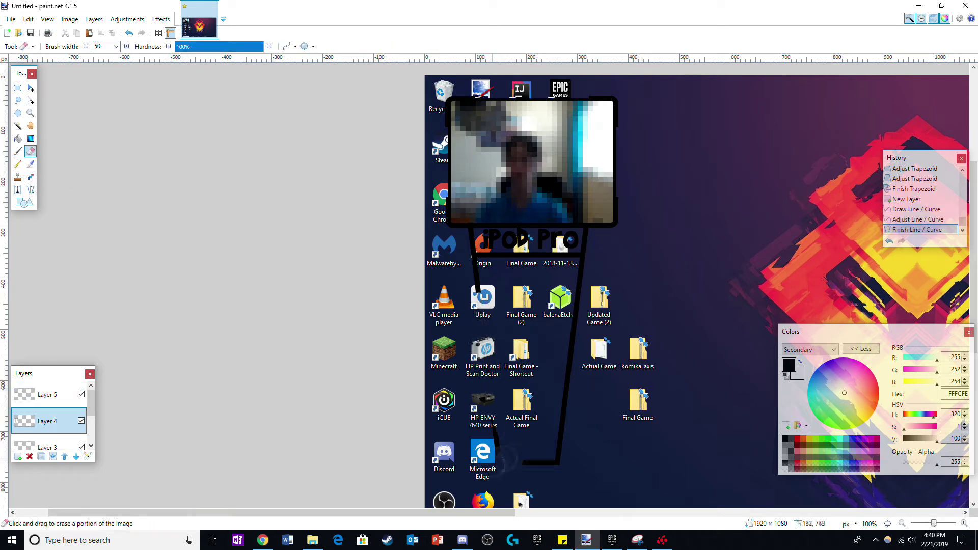
left_click_drag(576, 306, 592, 275)
scroll(471, 273, "up", 3)
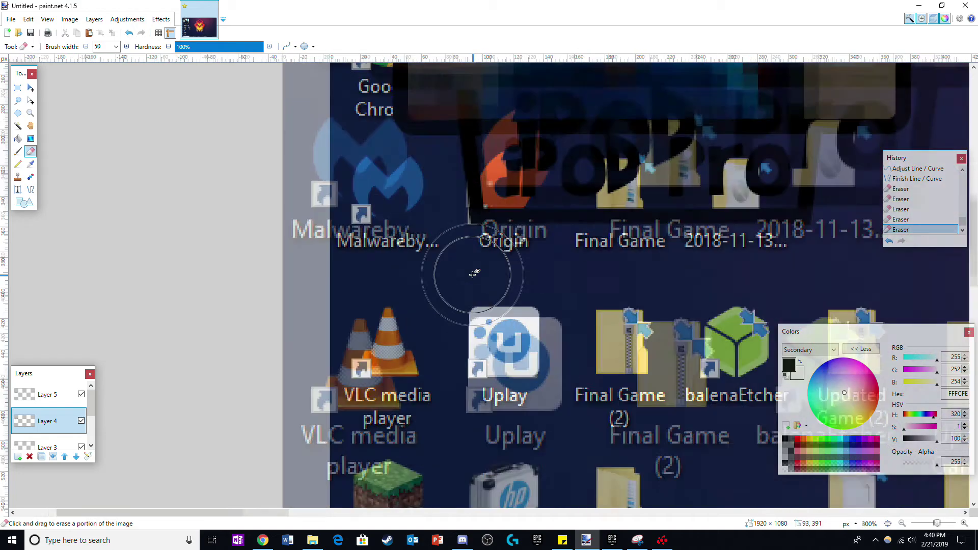
scroll(532, 272, "right", 5)
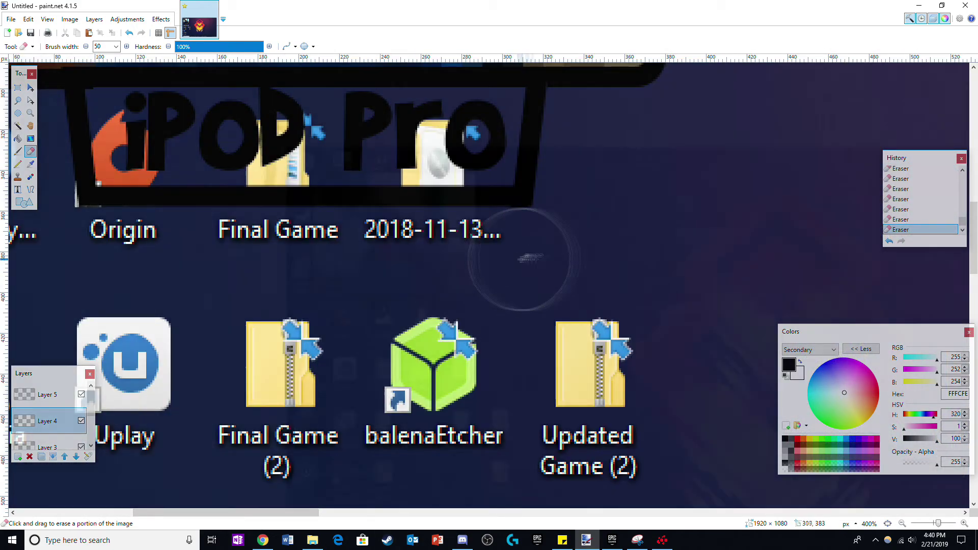
scroll(532, 273, "down", 3)
Merge Layer 5 down into Layer 4 and fill the name plate below the webcam frame with white
left_click(46, 399)
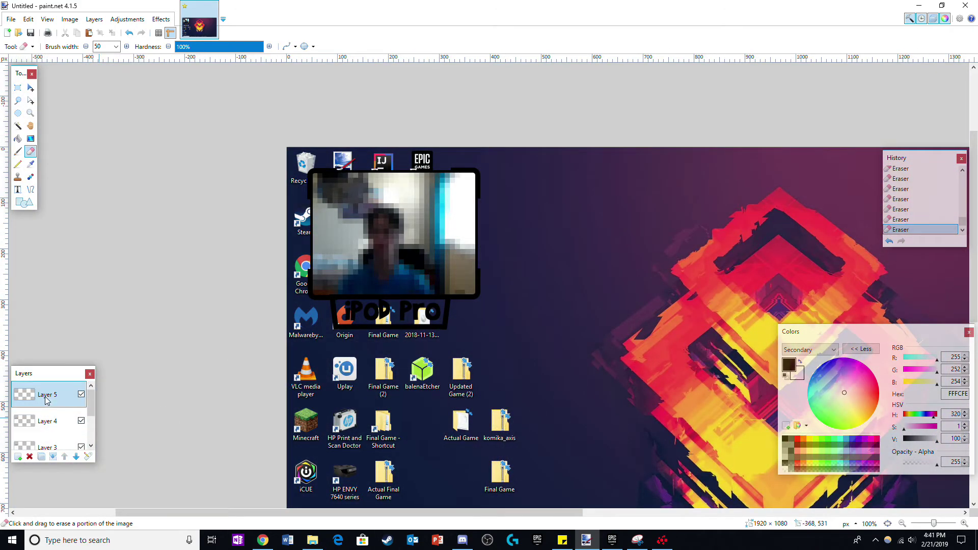
left_click(53, 456)
key("ctrl+a")
left_click(18, 139)
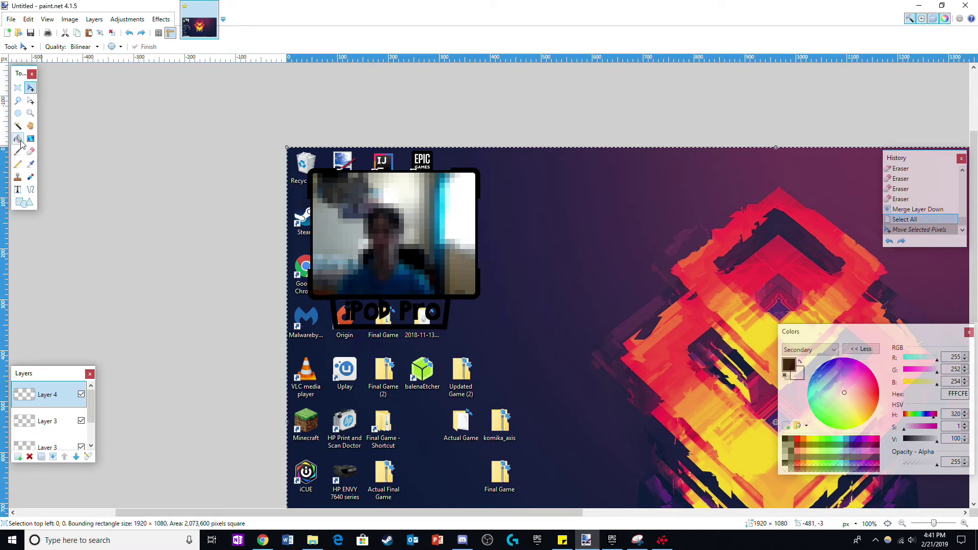
key("ctrl+z")
left_click(799, 363)
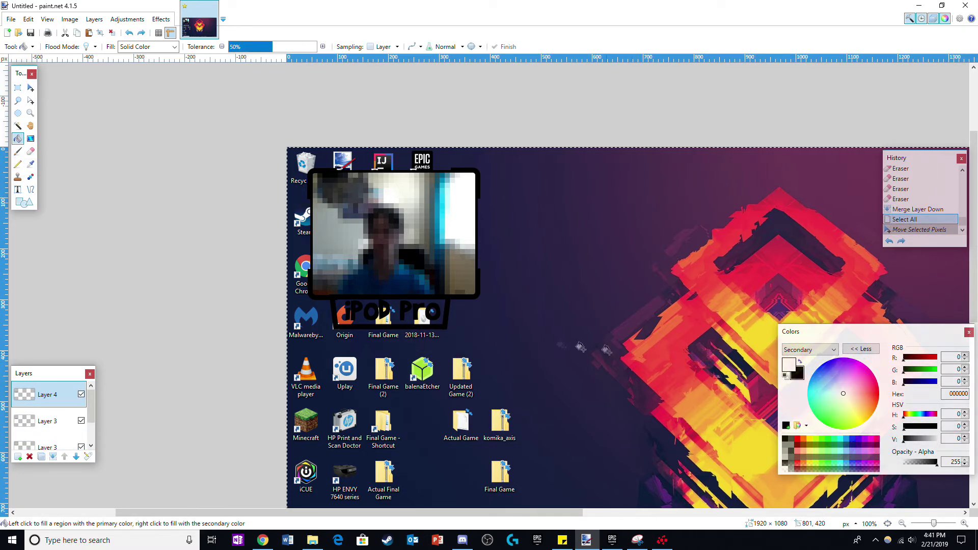
left_click(428, 317)
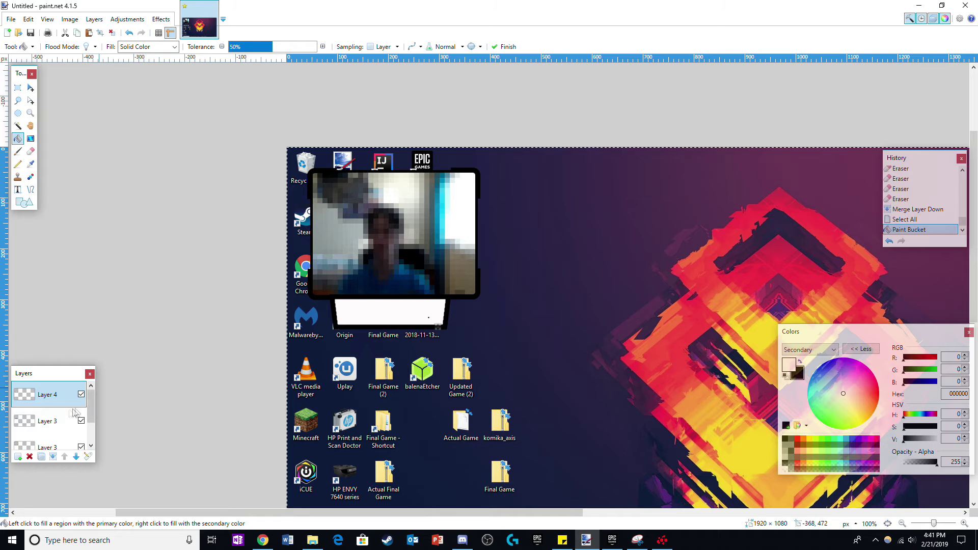
Place the "iPod Pro" text in front of the white name plate, centred on it, and merge the layers down
left_click_drag(74, 415, 51, 389)
left_click(30, 87)
left_click_drag(411, 369, 408, 370)
left_click_drag(409, 370, 410, 370)
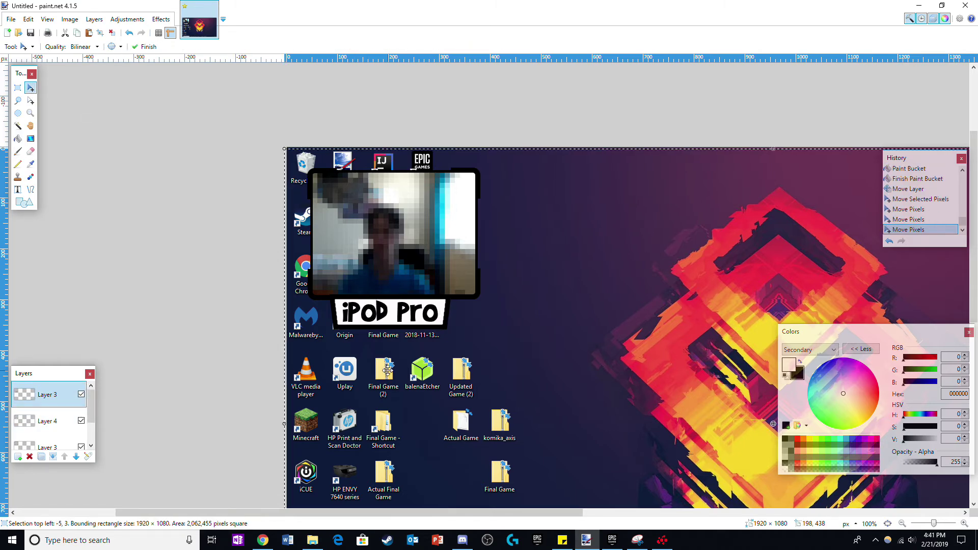
key("ctrl+d")
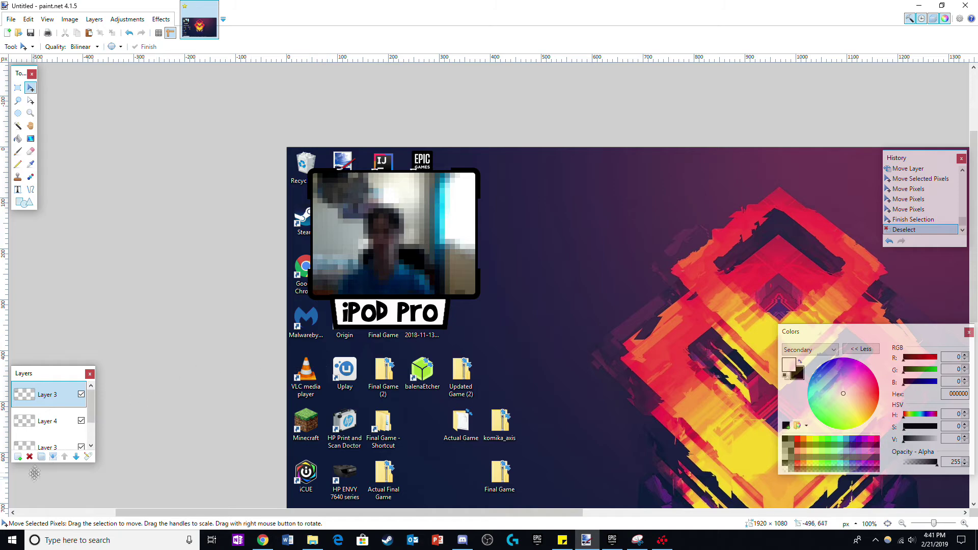
left_click(53, 456)
left_click(52, 456)
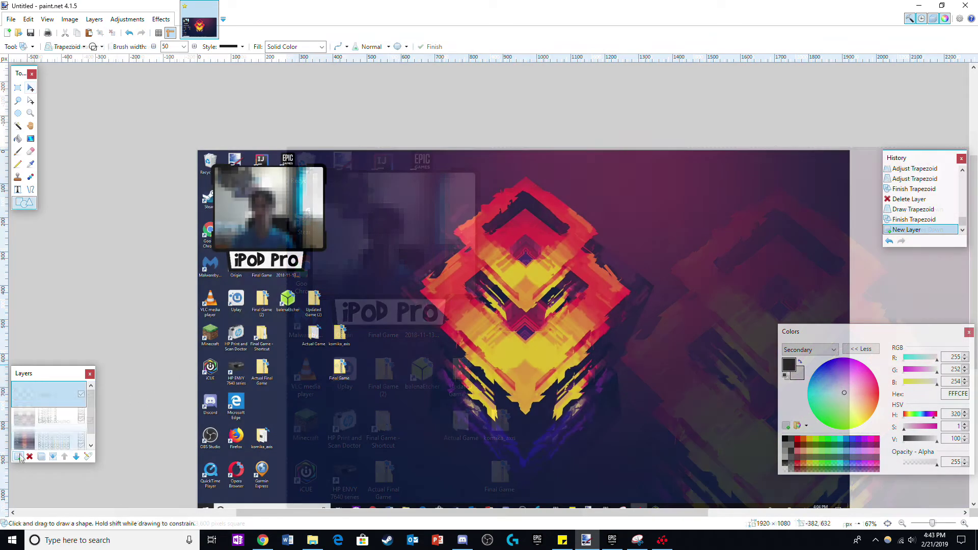
Draw a small sideways trapezoid outline with brush width 5 at the middle of the webcam frame's right edge
scroll(334, 217, "up", 3)
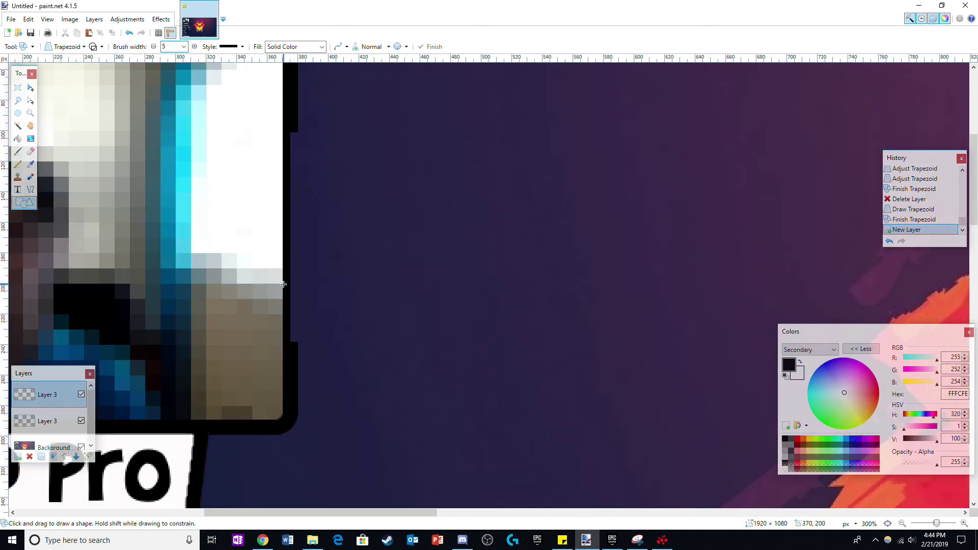
mouse_move(292, 270)
left_mouse_down()
mouse_move(370, 221)
mouse_move(405, 233)
left_mouse_up()
mouse_move(374, 205)
left_mouse_down()
mouse_move(401, 266)
mouse_move(391, 274)
left_mouse_up()
mouse_move(354, 269)
left_mouse_down()
mouse_move(327, 254)
mouse_move(338, 242)
mouse_move(317, 244)
left_mouse_up()
scroll(338, 241, "down", 1)
left_click(316, 248)
Fill the small trapezoid on the frame's right edge with white
left_click(18, 138)
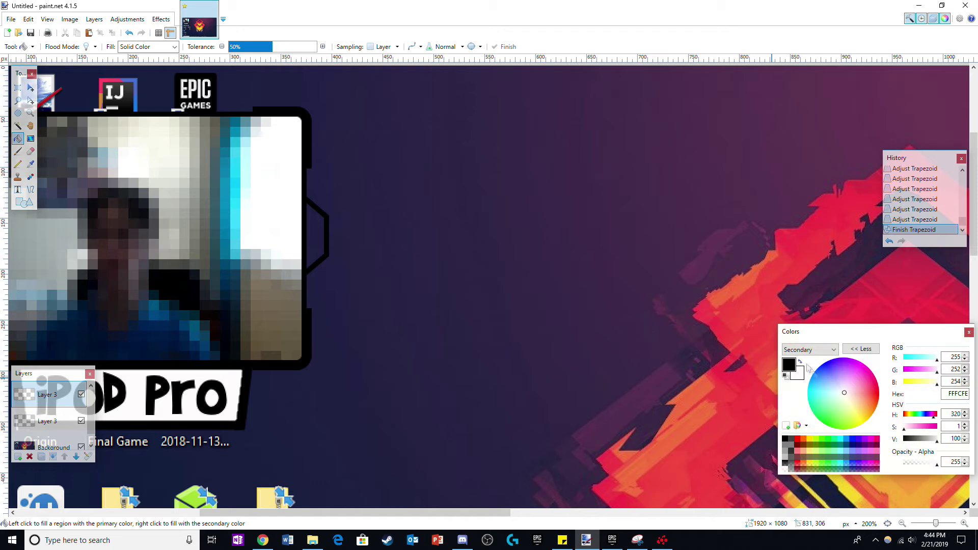
left_click(799, 361)
left_click(323, 248)
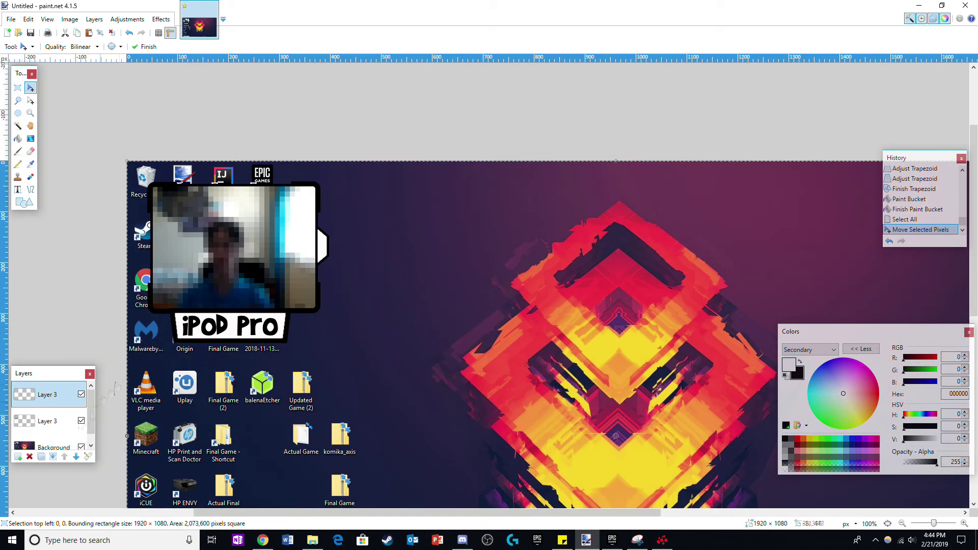
Flip the trapezoid copy on Layer 4 horizontally and move it to the middle of the frame's left edge
left_click(94, 19)
left_click(117, 97)
left_click_drag(572, 284, 51, 306)
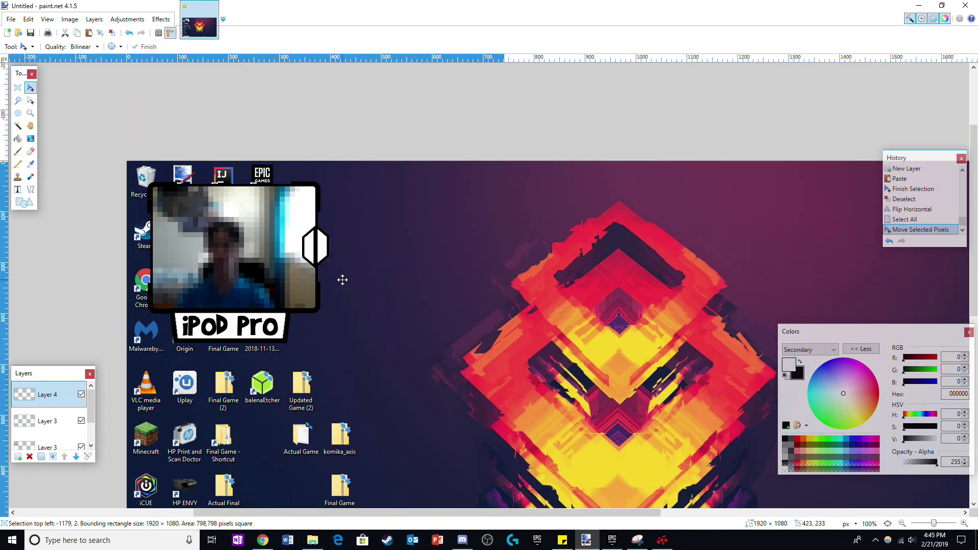
left_click_drag(346, 279, 342, 279)
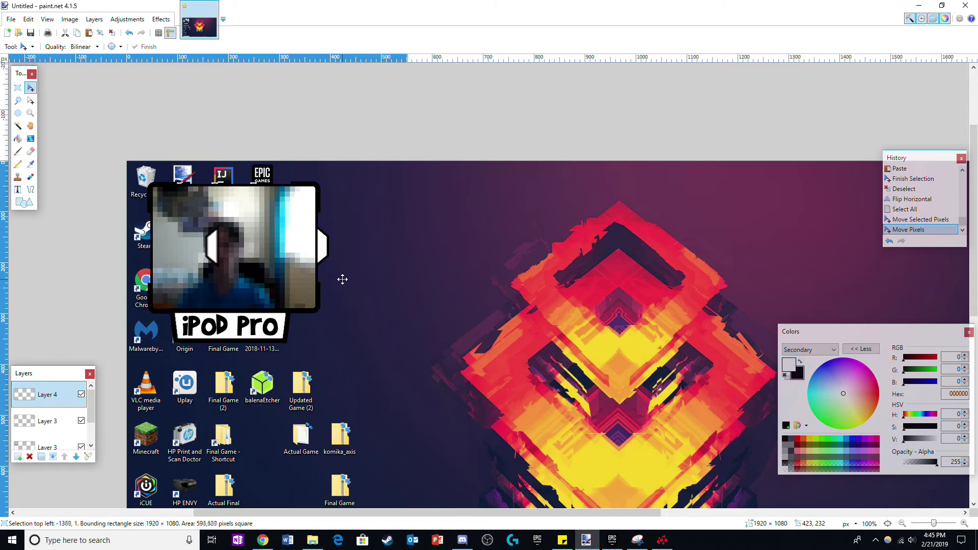
left_click_drag(342, 279, 337, 279)
key("ctrl+d")
Paste another copy of the small trapezoid onto a new layer
left_click(17, 457)
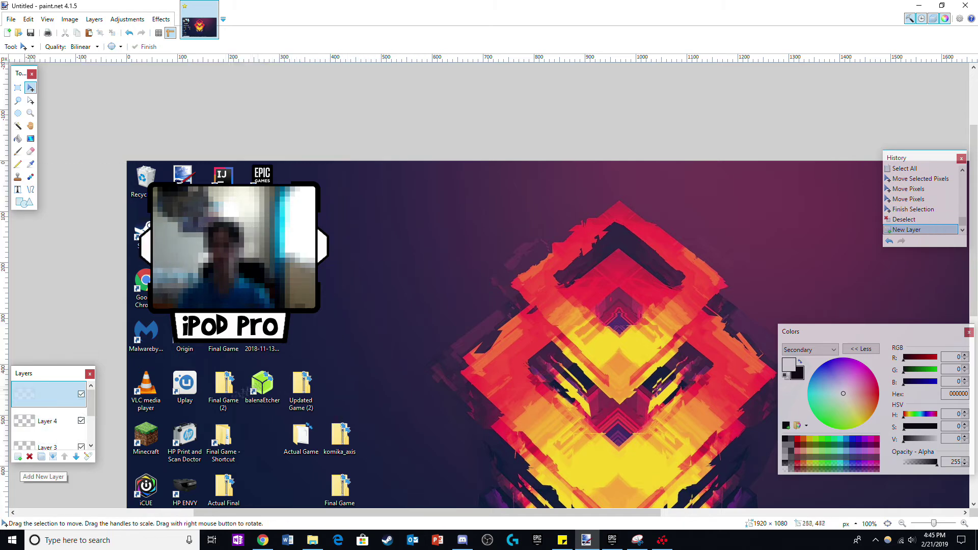
key("ctrl+v")
left_click(71, 20)
left_click(102, 101)
key("ctrl+z")
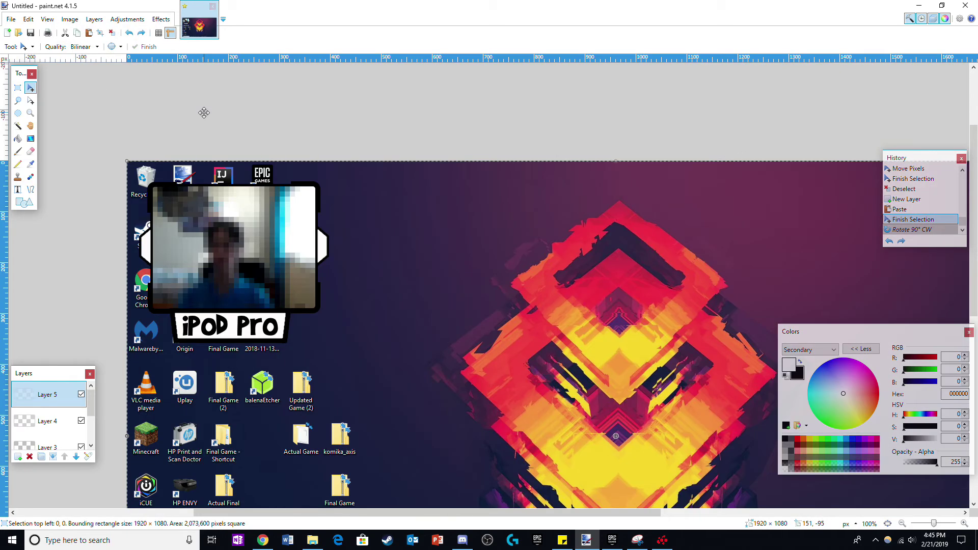
key("ctrl+d")
left_click(94, 19)
left_click(266, 93)
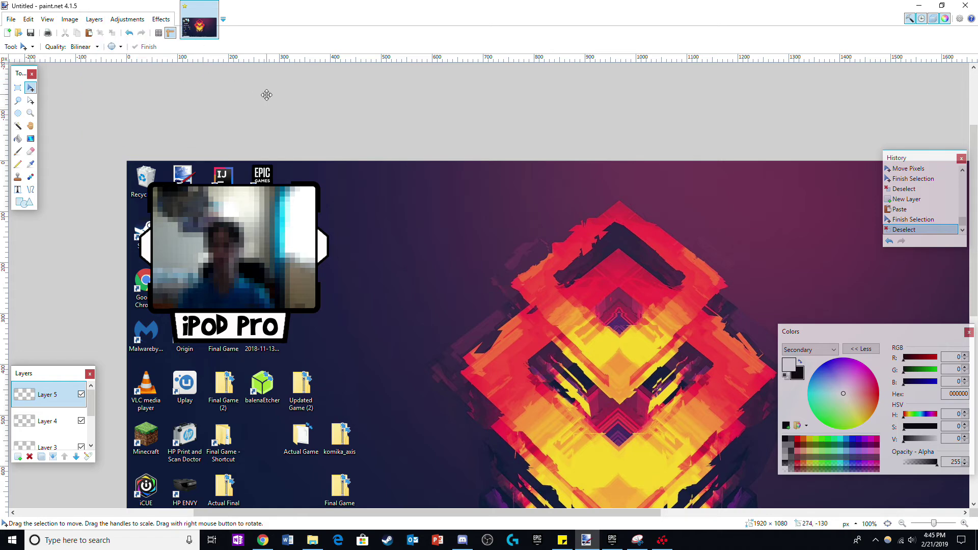
Rotate the new trapezoid copy by 90° and centre it on the webcam frame's top edge
left_click_drag(266, 94, 232, 64)
left_click_drag(423, 127, 359, 141)
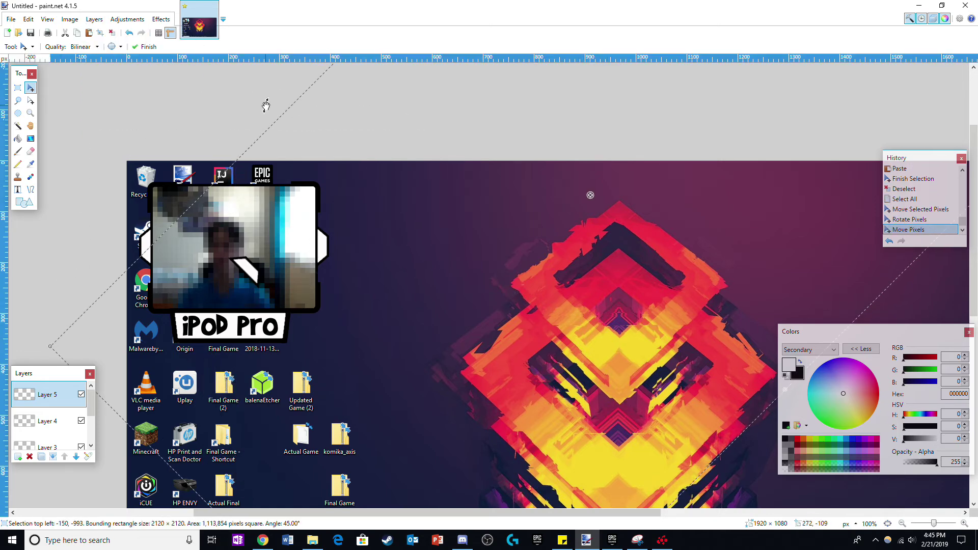
left_click_drag(266, 105, 299, 361)
left_click_drag(395, 415, 222, 108)
key("Right")
key("Right")
key("Right")
key("Right")
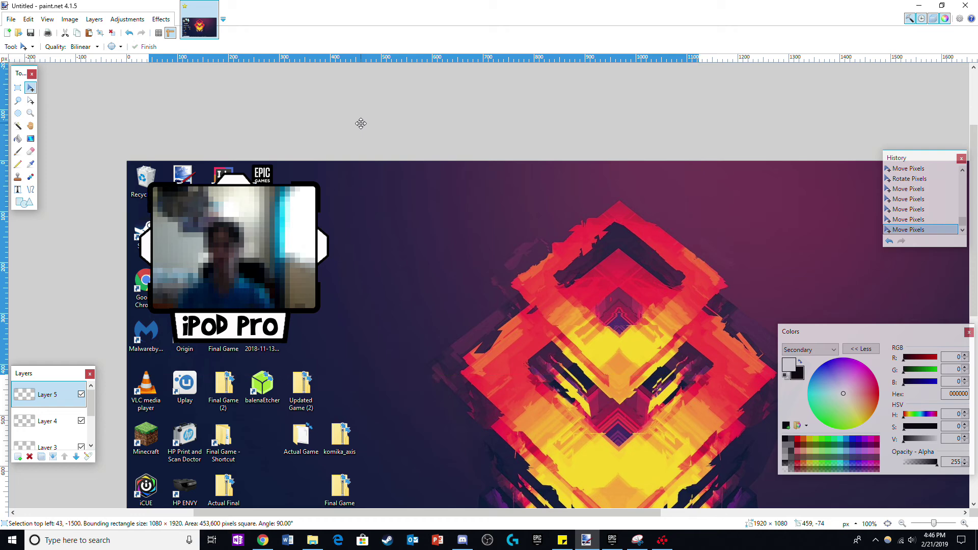
key("ctrl+d")
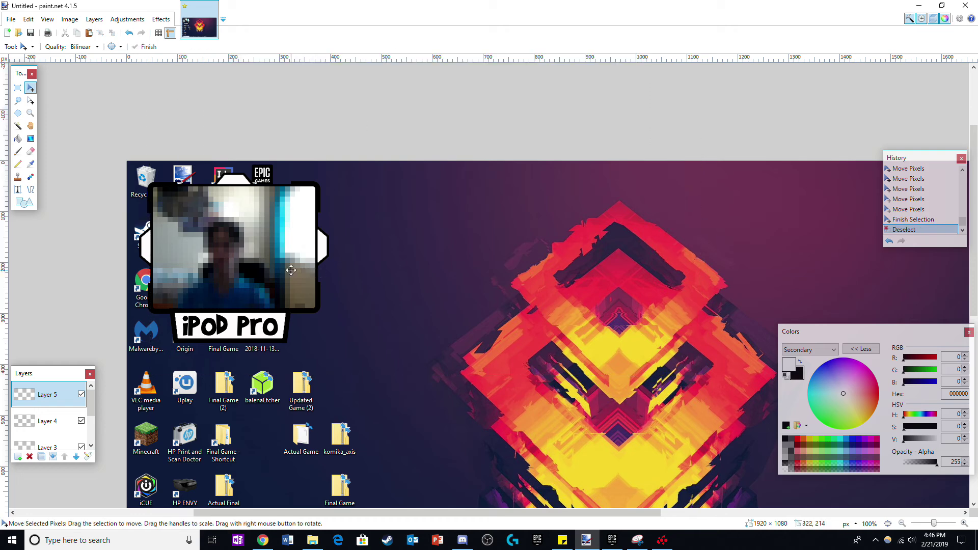
Merge all the frame layers into one layer and delete the Background layer
left_click(52, 456)
left_click(51, 457)
left_click(52, 457)
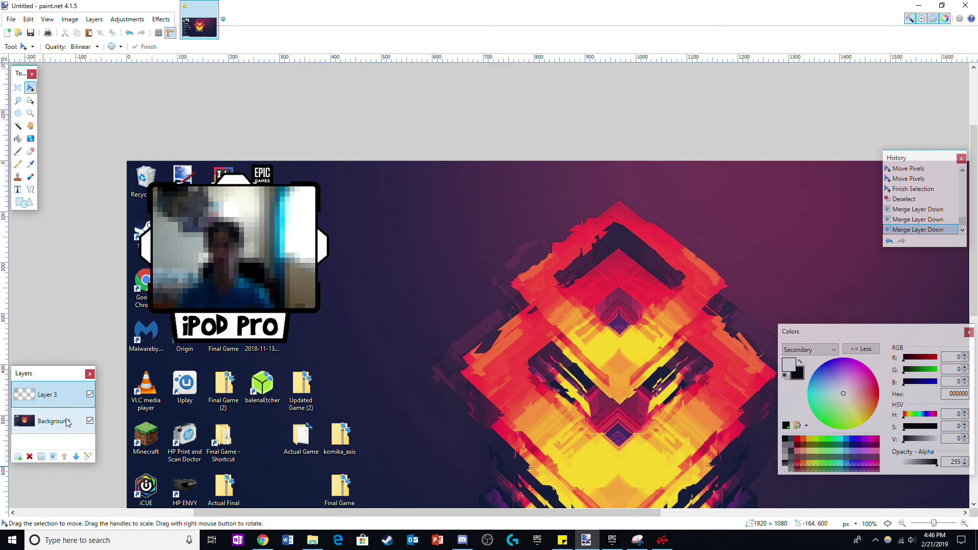
left_click(67, 422)
left_click(30, 457)
scroll(362, 413, "down", 2)
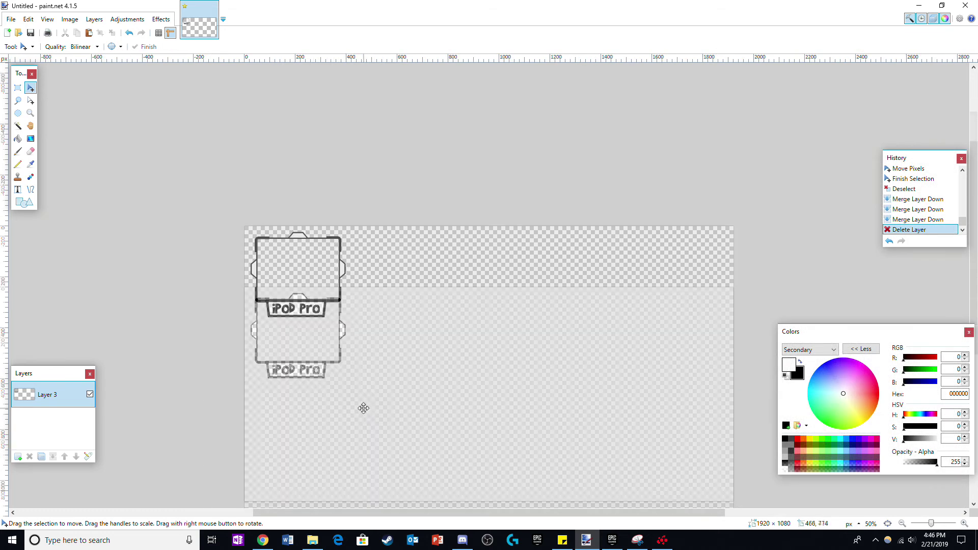
Save the transparent overlay image as a PNG file named "facecam"
left_click(11, 19)
left_click(23, 106)
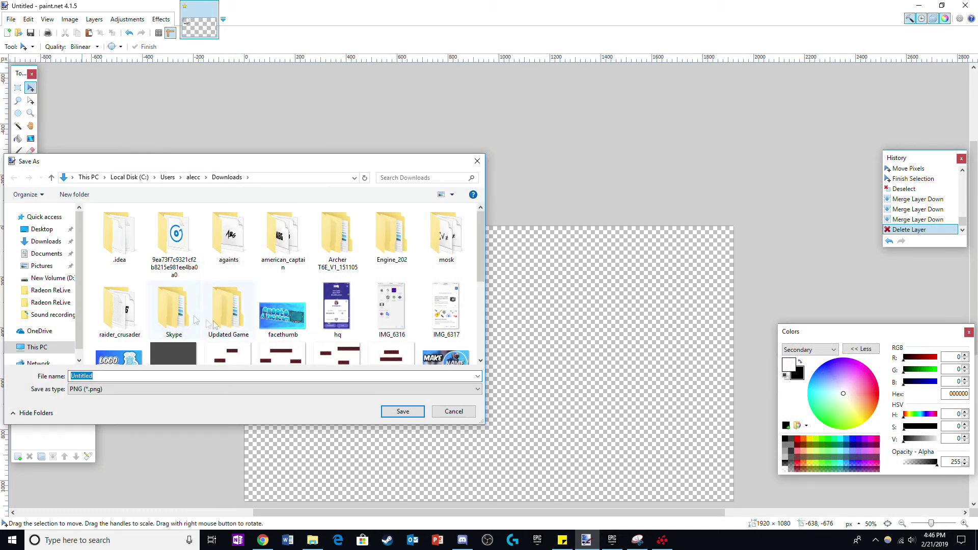
type("facecam")
key("Return")
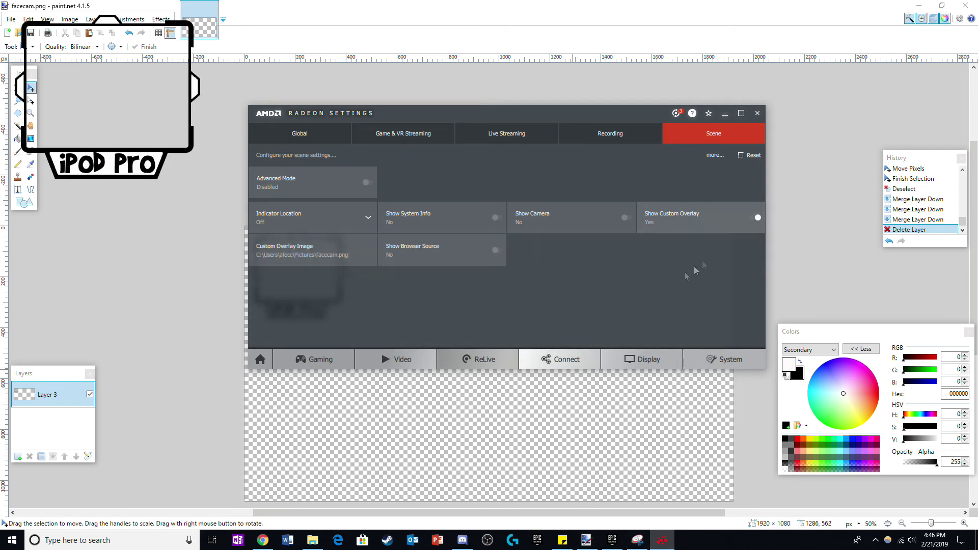
In Radeon Settings, choose facecam from Pictures as the custom overlay image and turn on Show Camera
left_click(301, 257)
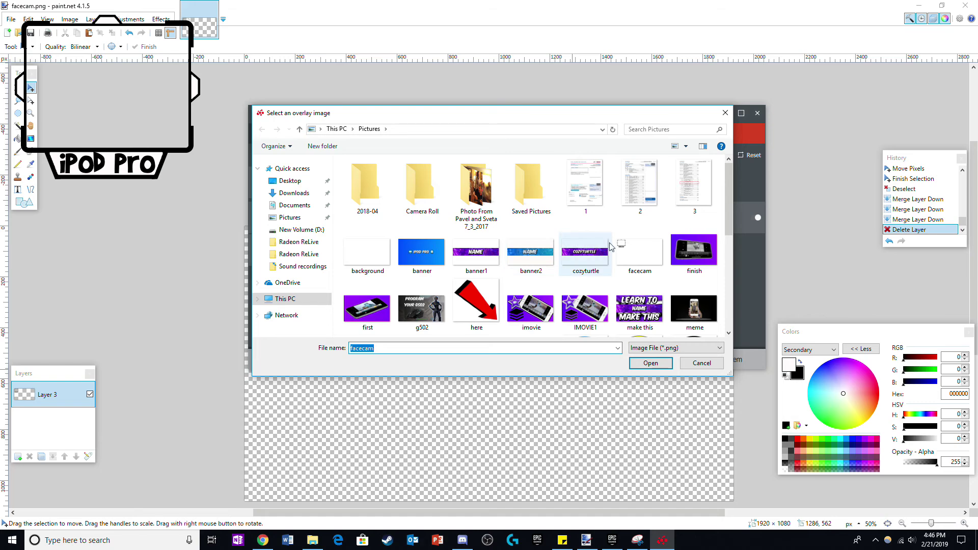
left_click(639, 253)
left_click(648, 361)
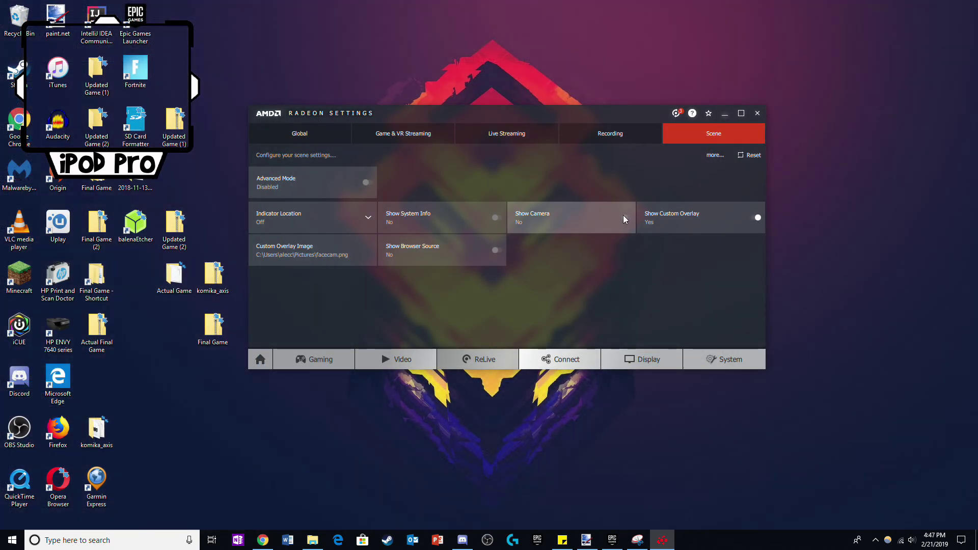
left_click(624, 216)
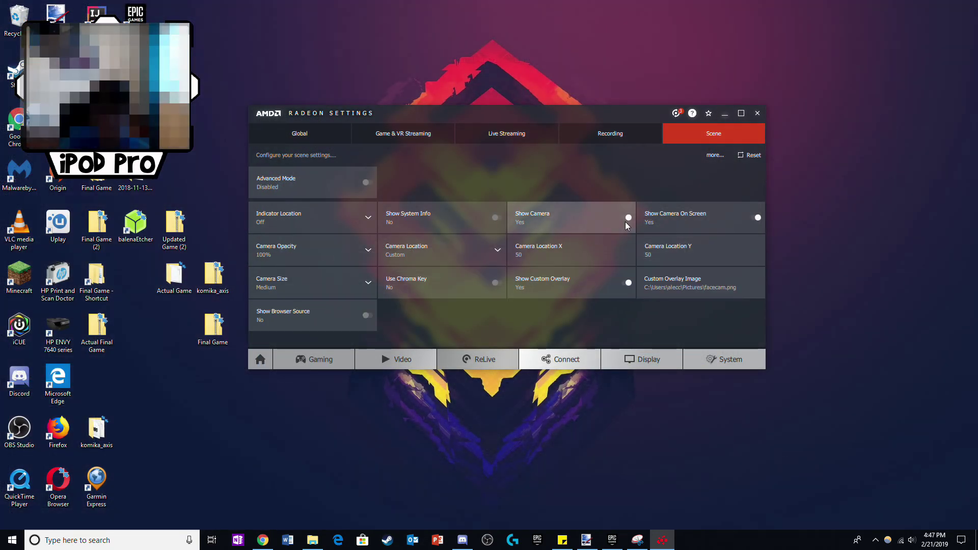